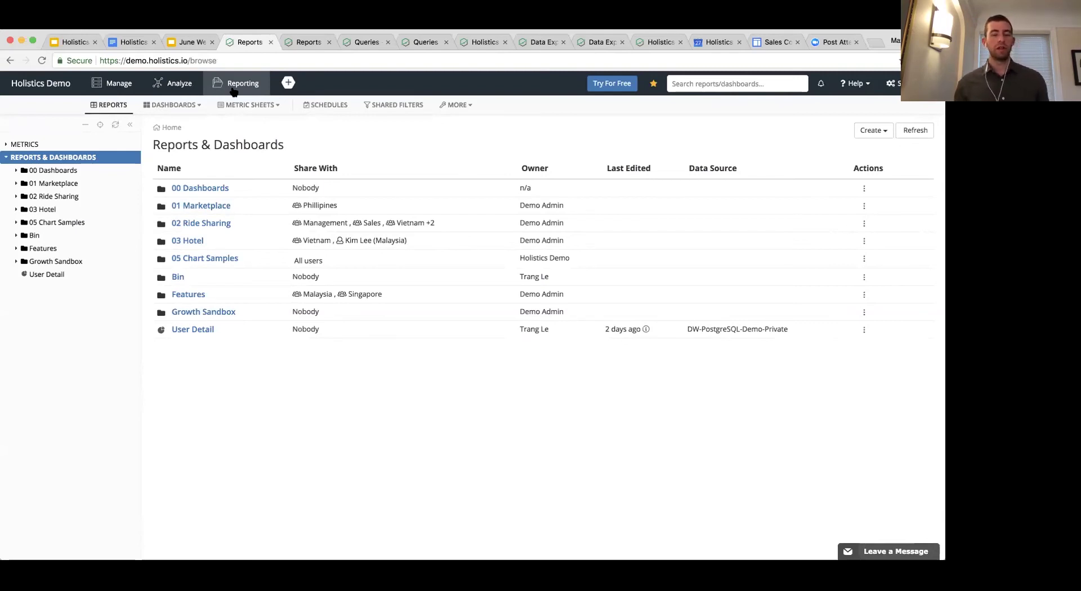
# Clear the existing SQL in the query editor and analyze the excelfinance table of the finance schema.
pyautogui.click(180, 86)
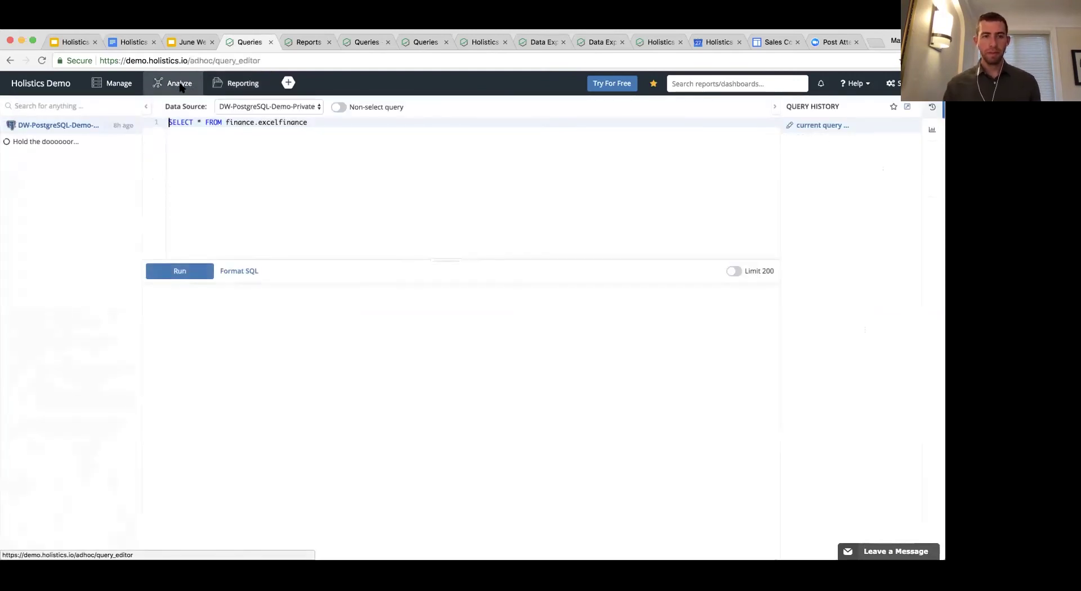
pyautogui.press('super+a')
pyautogui.press('BackSpace')
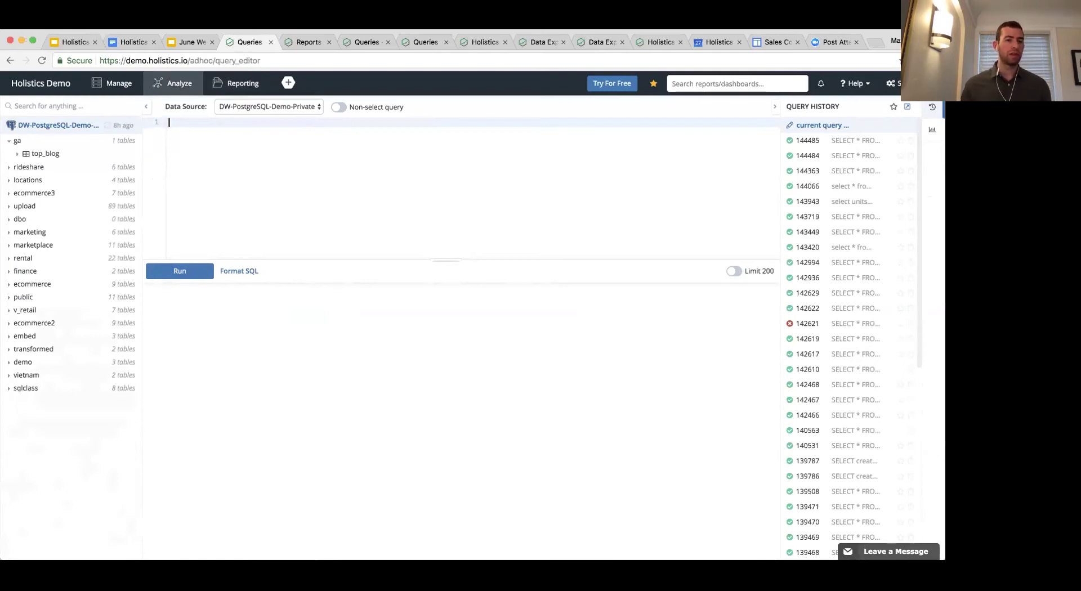
pyautogui.click(33, 273)
pyautogui.moveTo(119, 288)
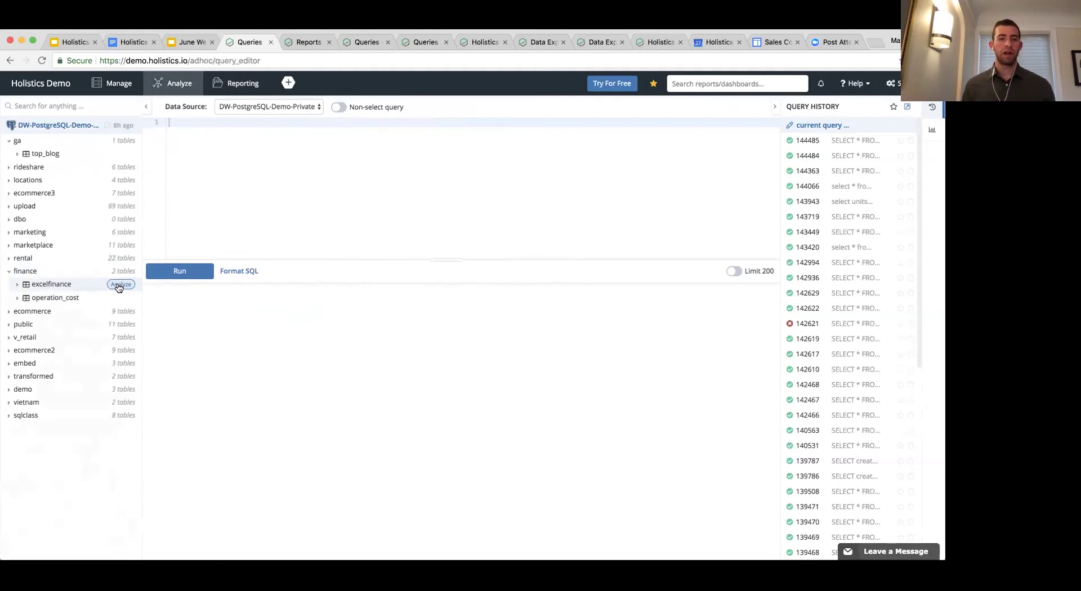
pyautogui.click(120, 285)
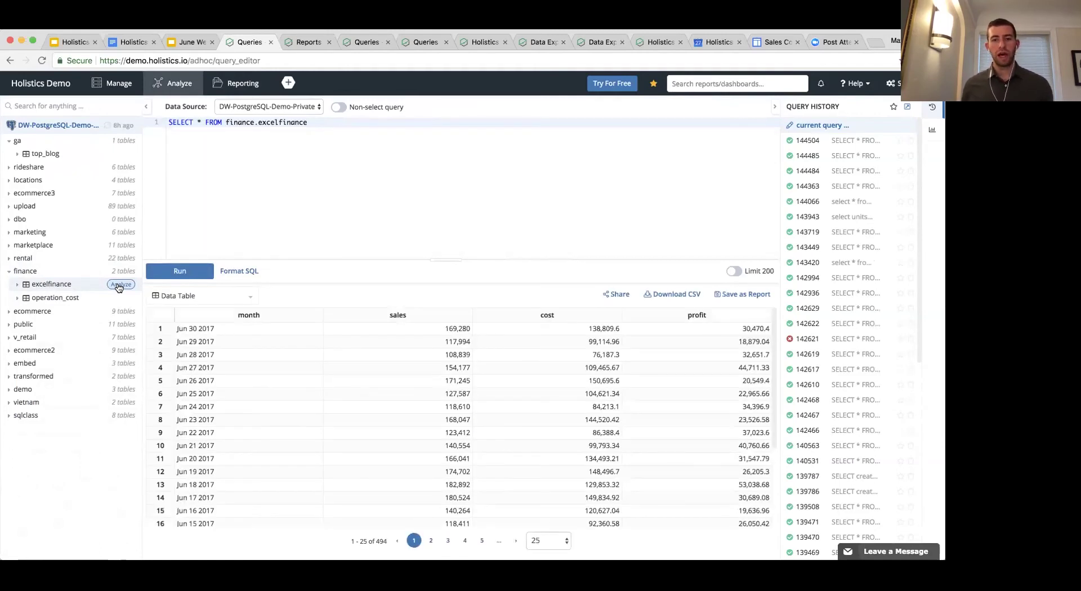
# Show the visualization settings and display the query result as a line chart.
pyautogui.moveTo(798, 159)
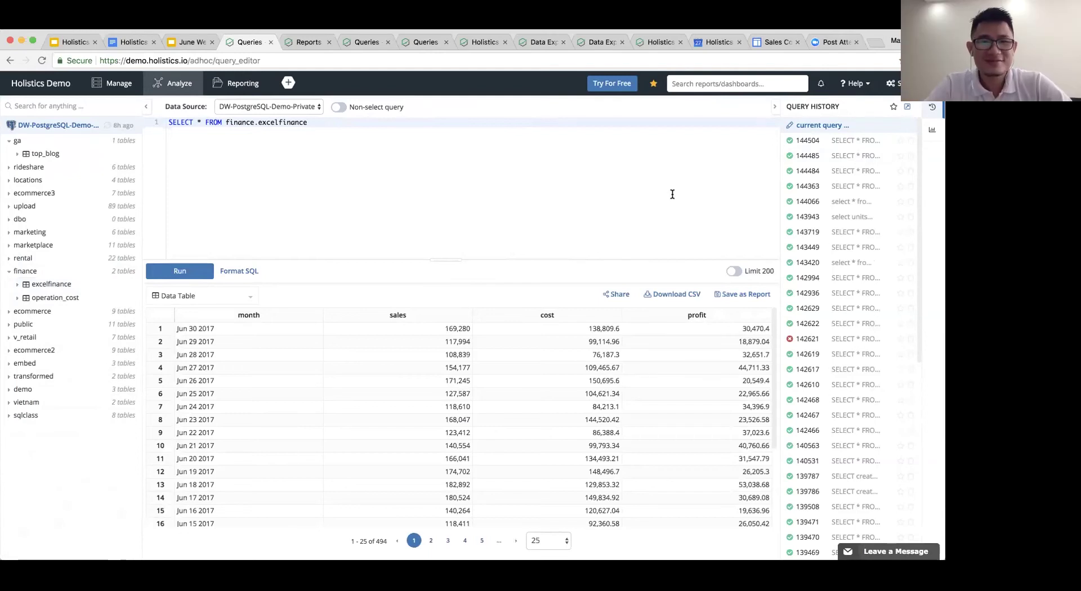
pyautogui.click(935, 138)
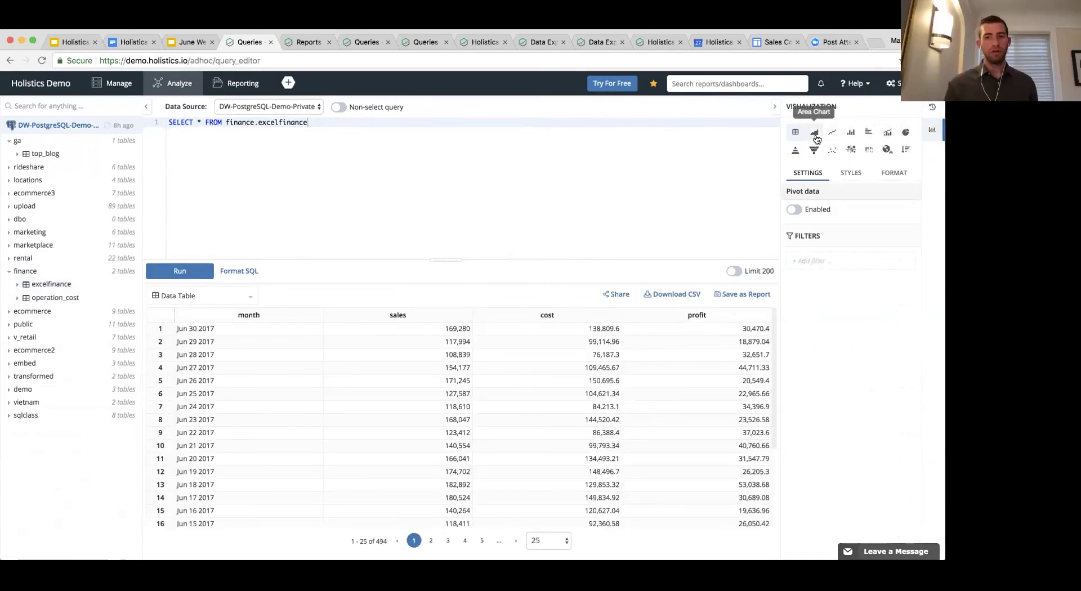
pyautogui.click(226, 297)
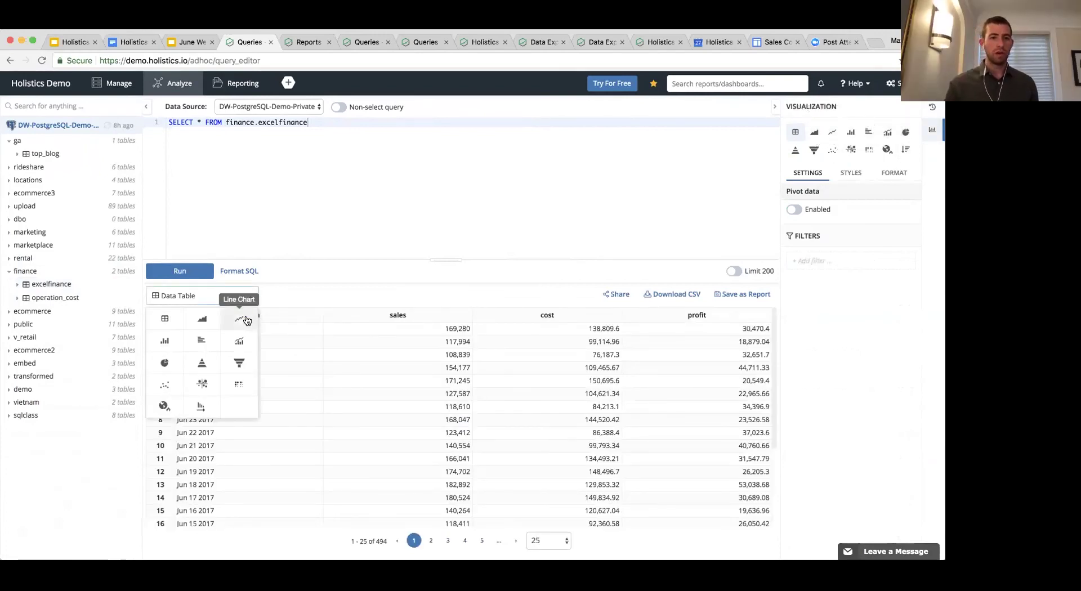
pyautogui.click(243, 319)
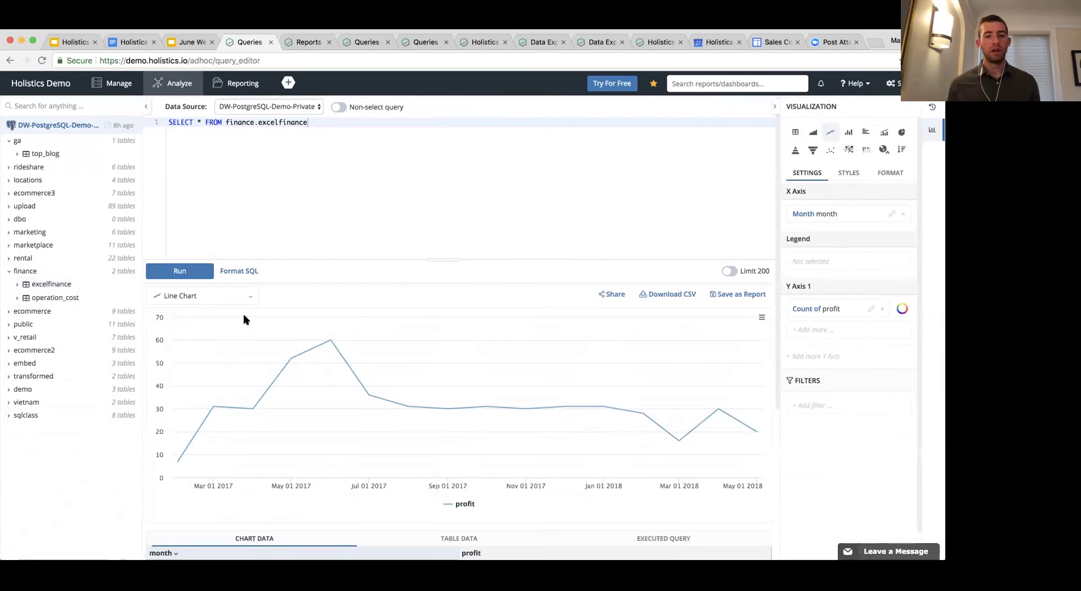
# Examine the chart data and the underlying table data below the line chart.
pyautogui.scroll(-1, 197, 496)
pyautogui.scroll(-5, 197, 496)
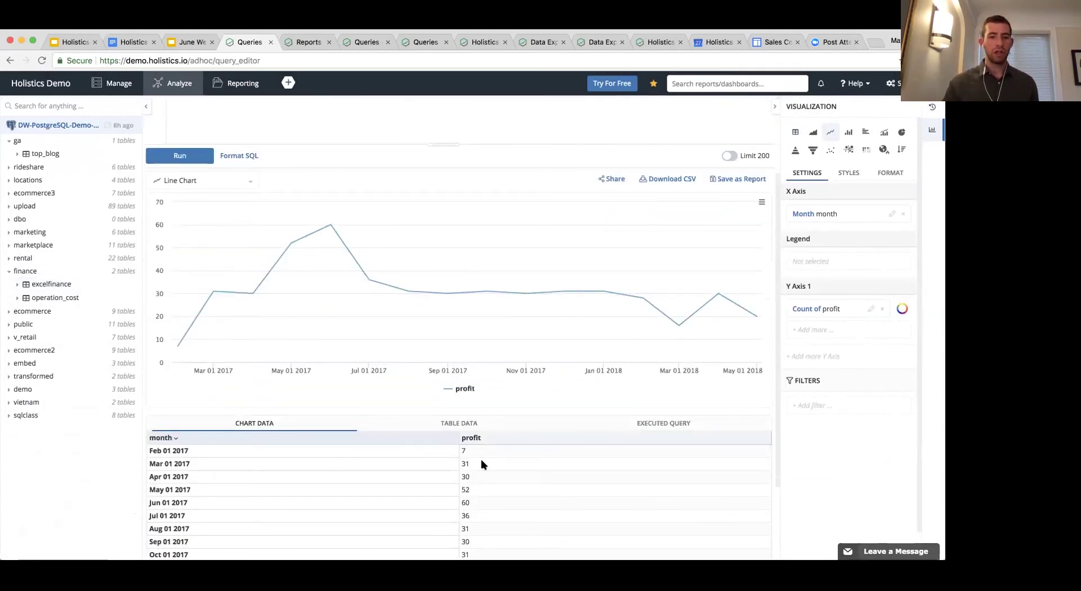
pyautogui.scroll(-1, 791, 454)
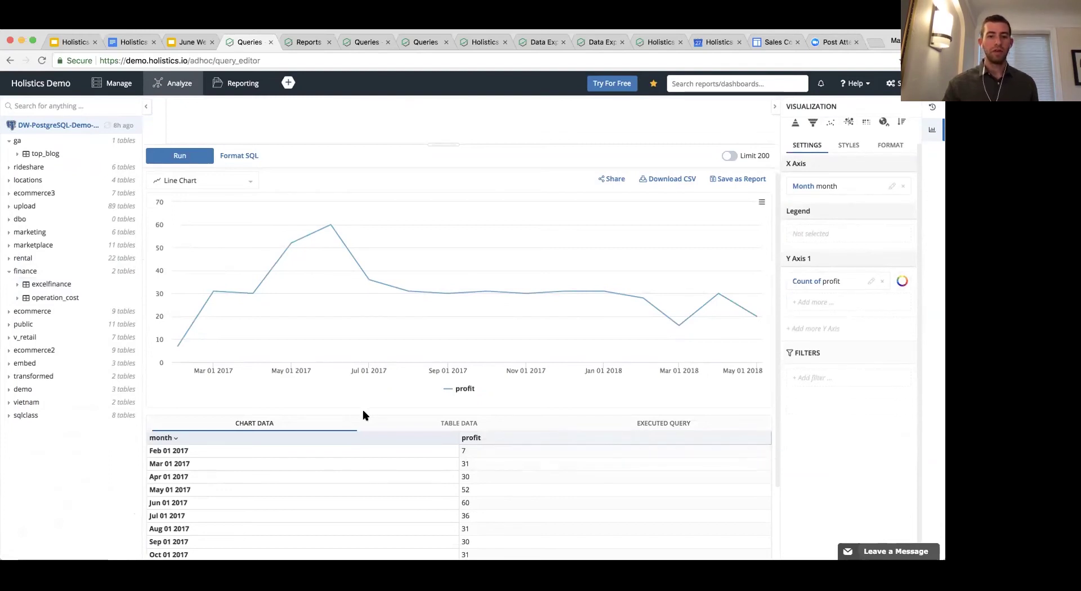
pyautogui.scroll(-2, 205, 416)
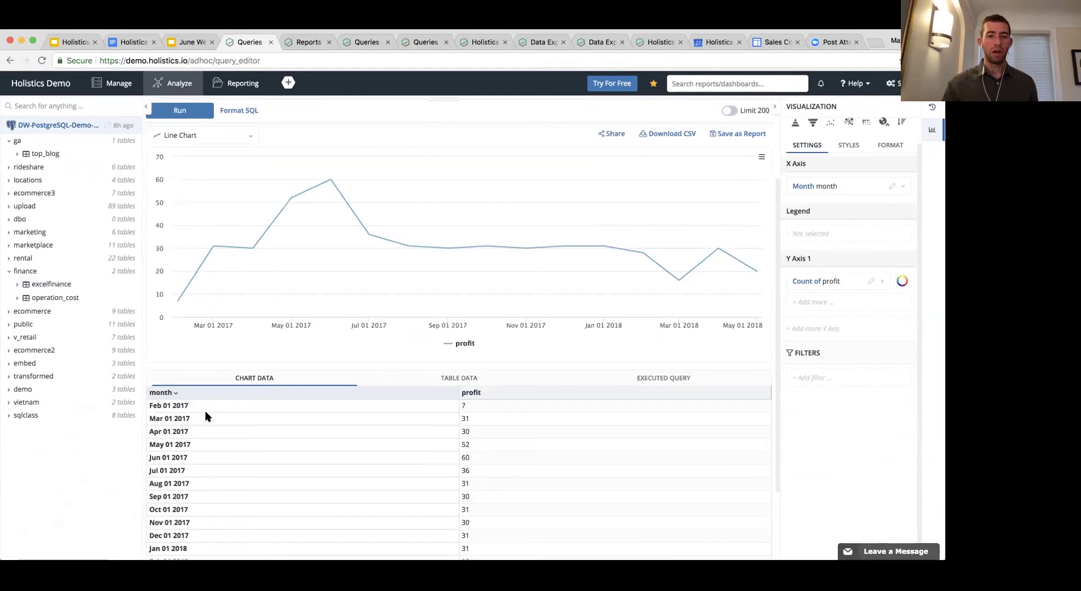
pyautogui.scroll(-3, 214, 383)
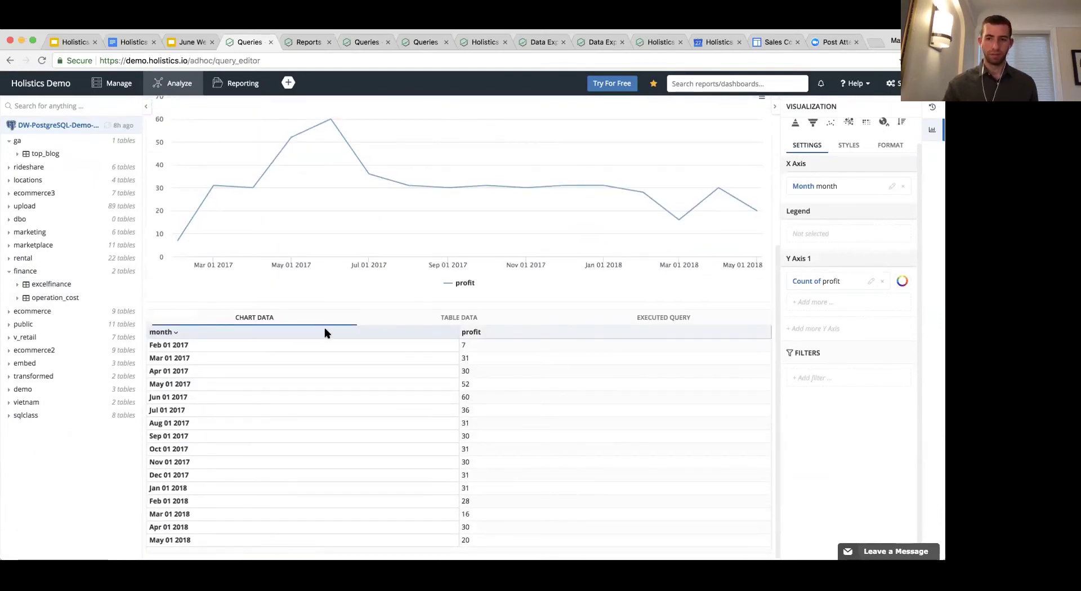
pyautogui.click(466, 321)
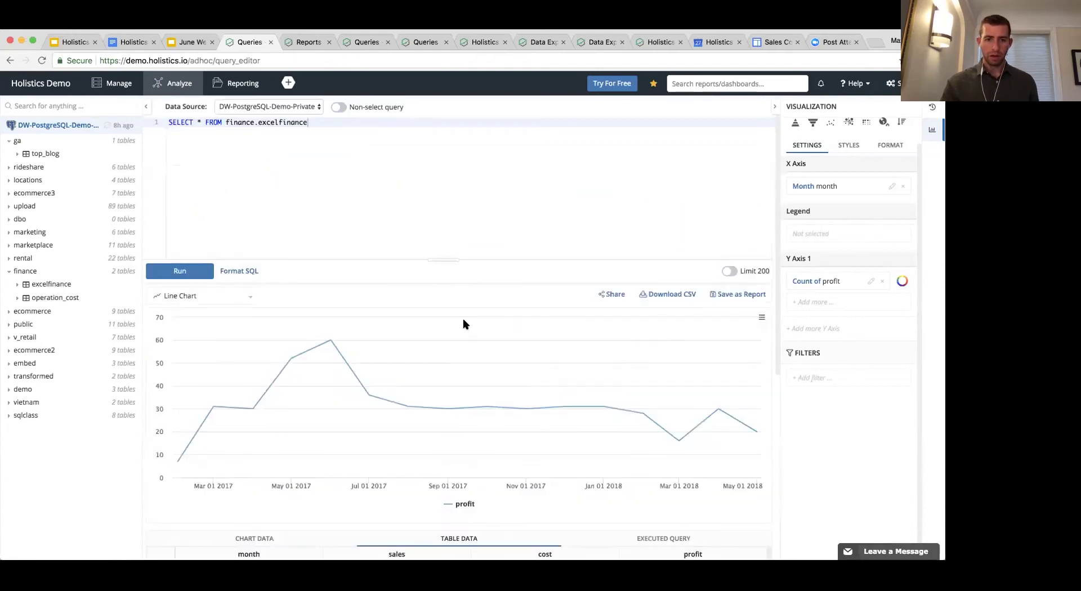
pyautogui.scroll(-3, 219, 500)
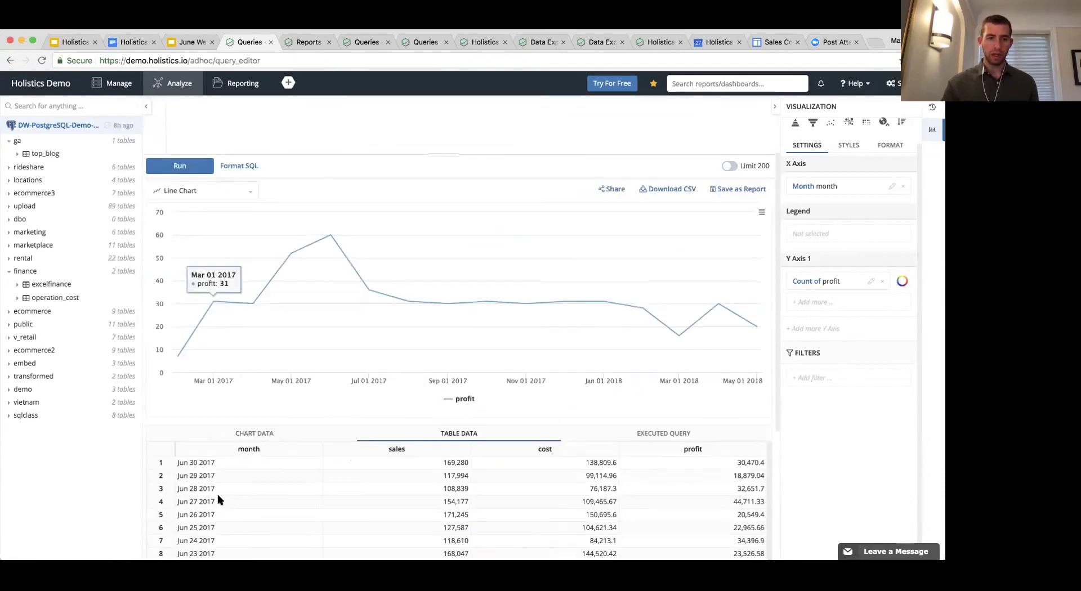
# Switch the result back to a data table and add a conditional formatting rule for the sales column.
pyautogui.click(214, 190)
pyautogui.click(165, 211)
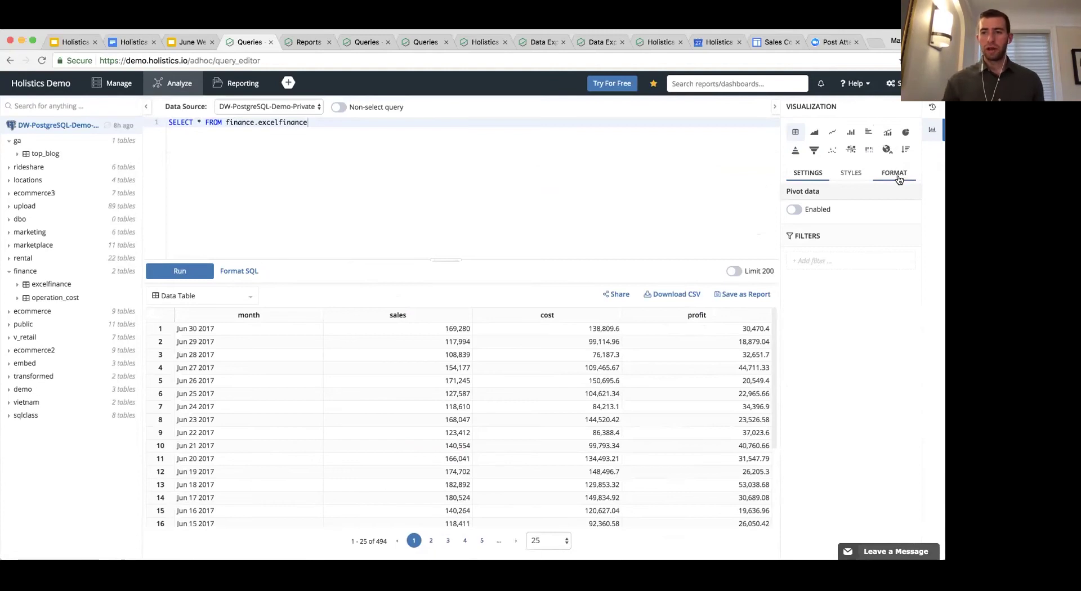
pyautogui.click(851, 174)
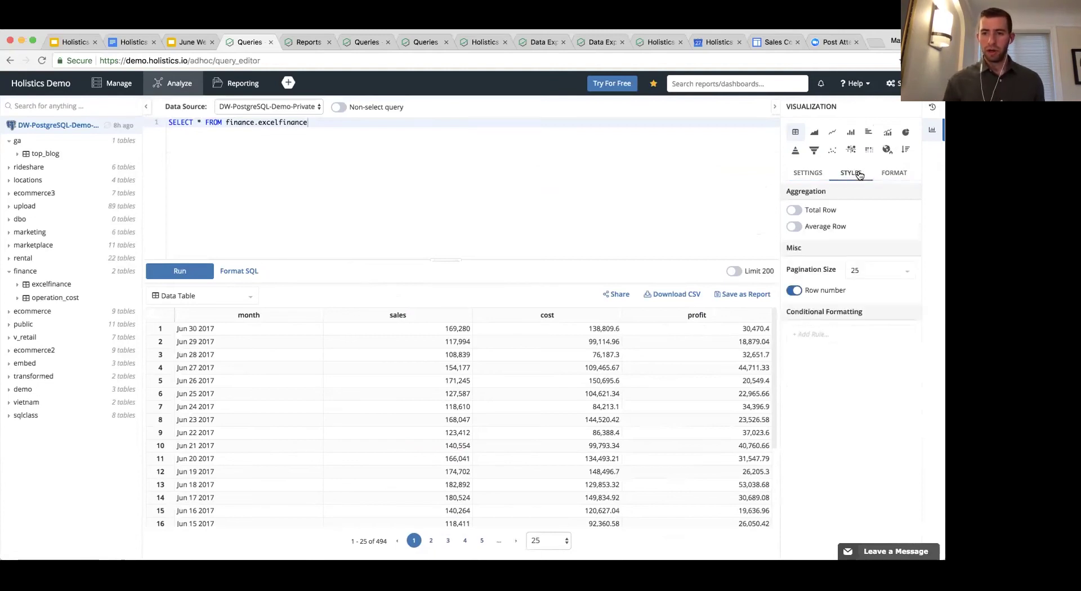
pyautogui.click(807, 338)
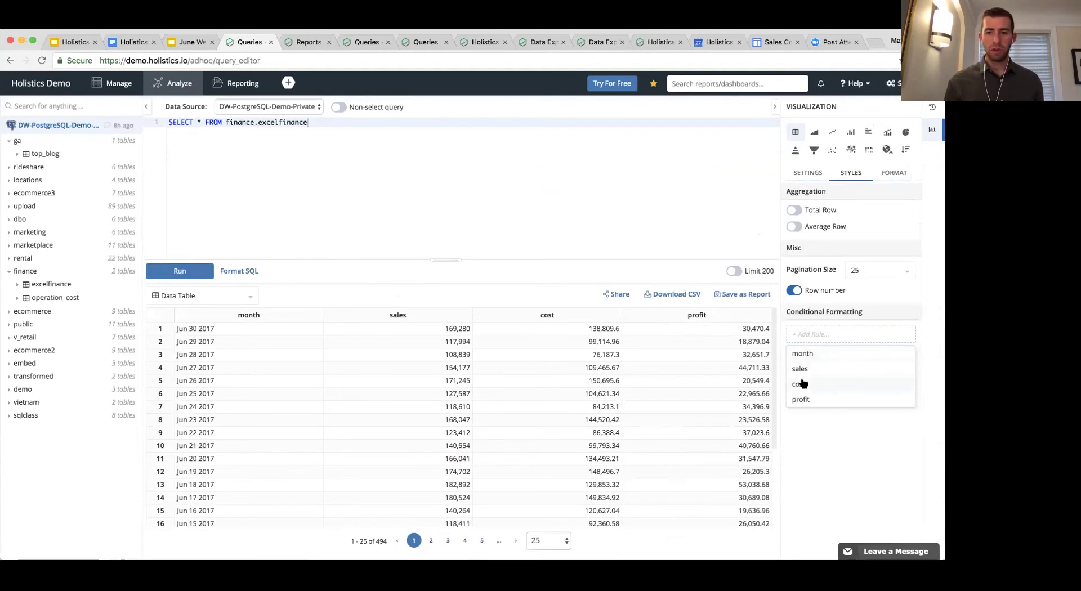
pyautogui.click(803, 371)
pyautogui.click(805, 335)
# Set the sales rule to values > 120000 with dark red text on a pink background and apply it.
pyautogui.click(813, 394)
pyautogui.click(817, 475)
pyautogui.click(819, 416)
pyautogui.write('120000')
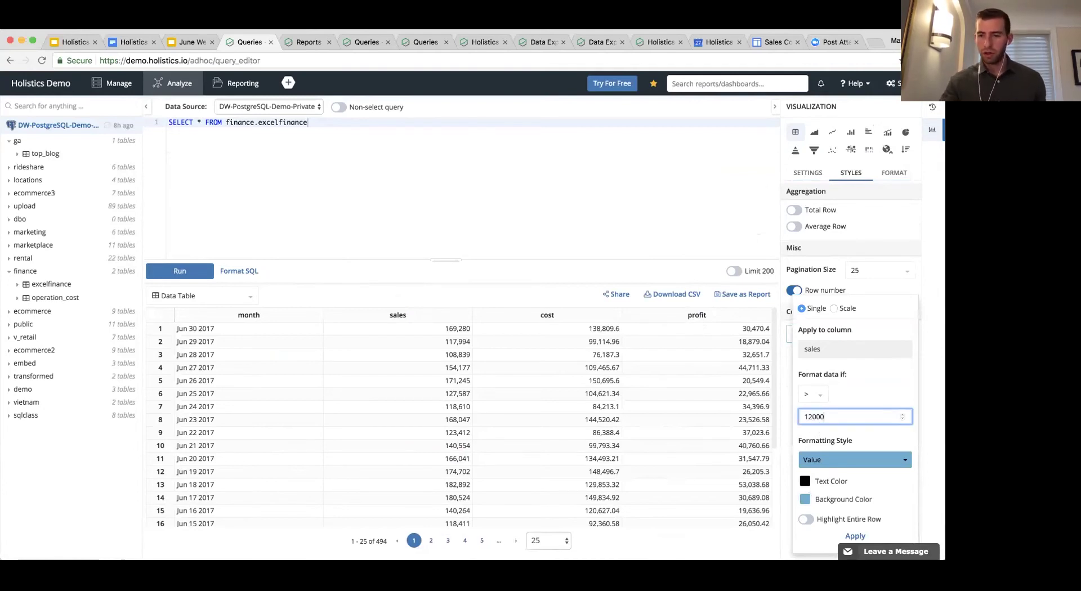
pyautogui.click(818, 461)
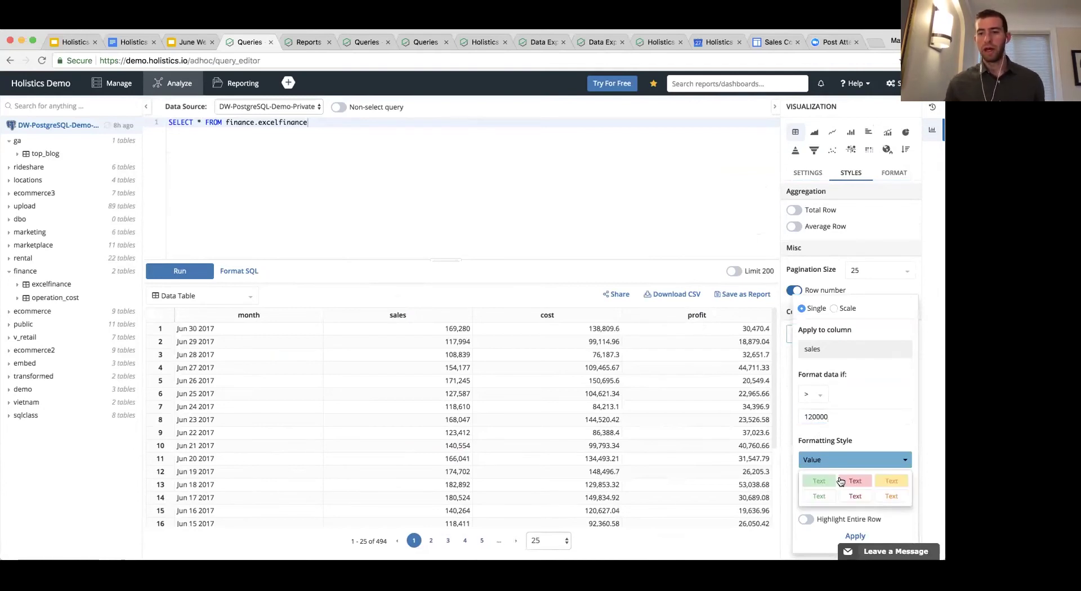
pyautogui.click(847, 483)
pyautogui.click(853, 536)
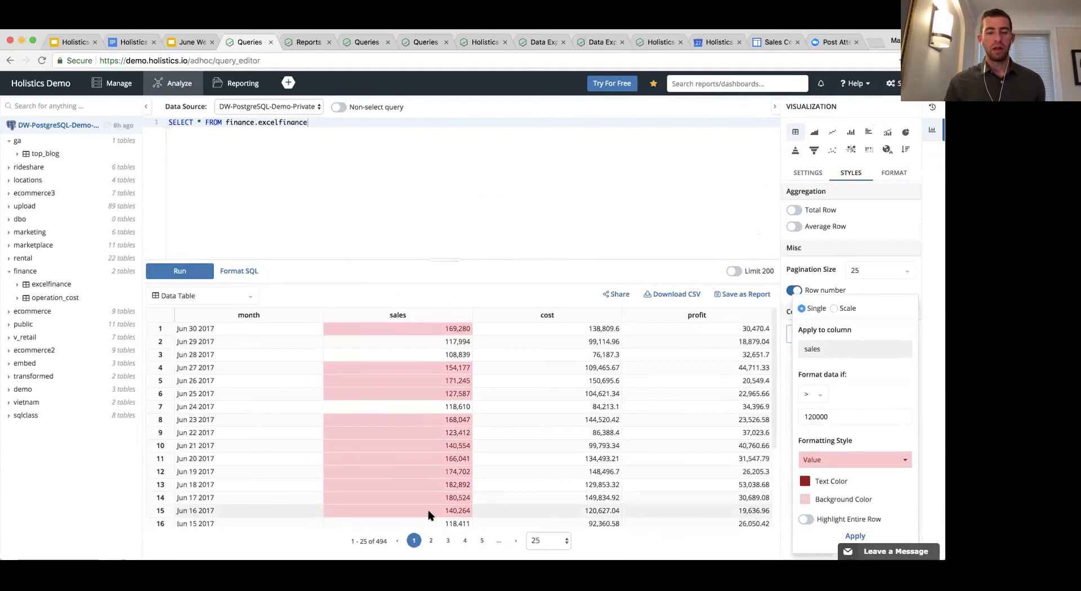
pyautogui.click(940, 285)
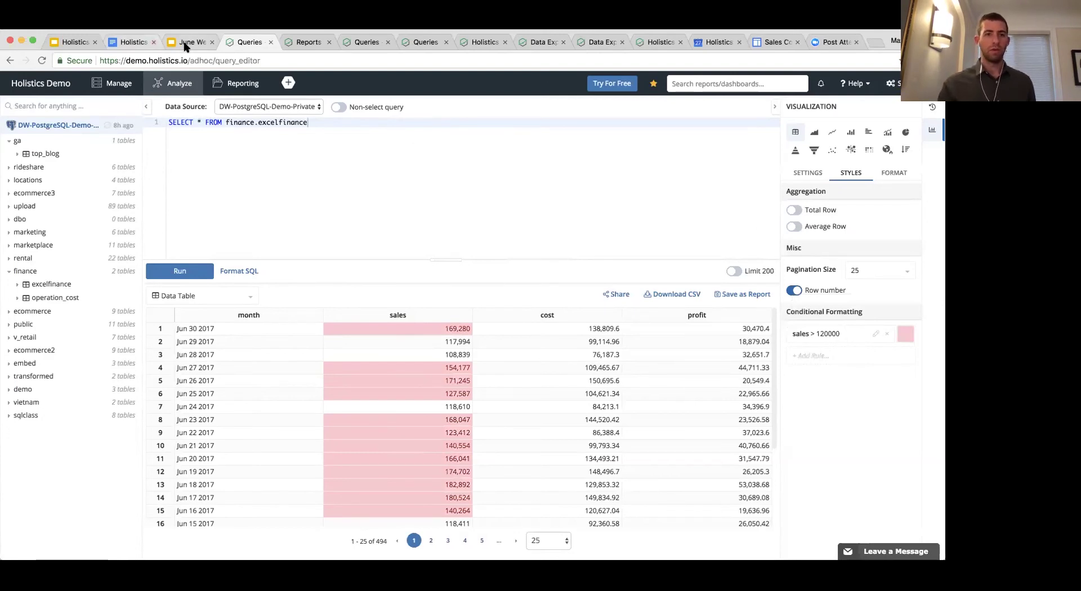
# Switch to the June Webinar presentation in Google Slides and show slide 14 on data exploration.
pyautogui.click(185, 43)
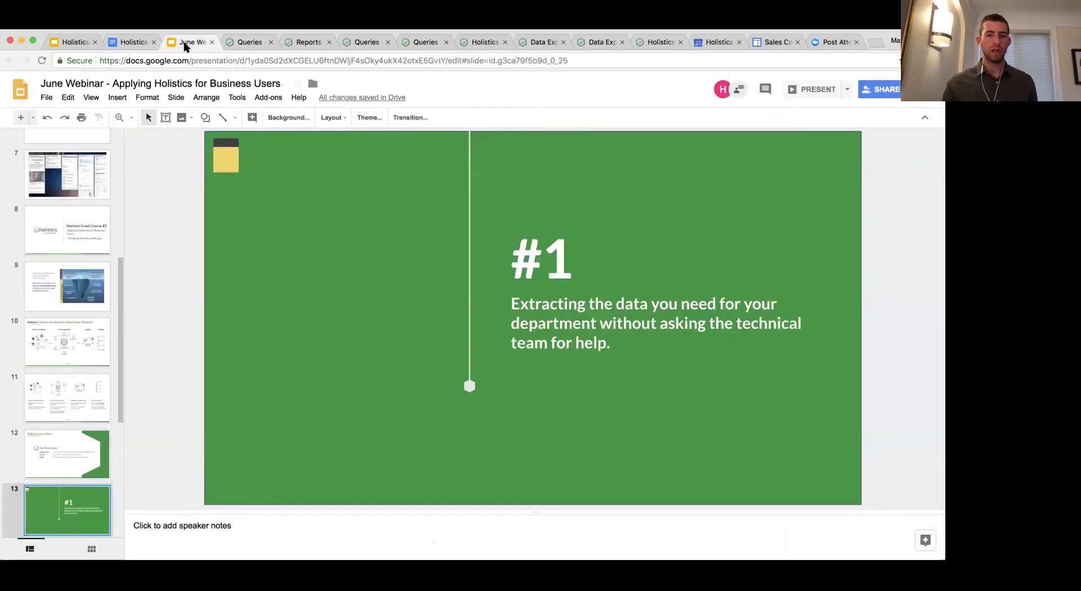
pyautogui.scroll(-3, 65, 445)
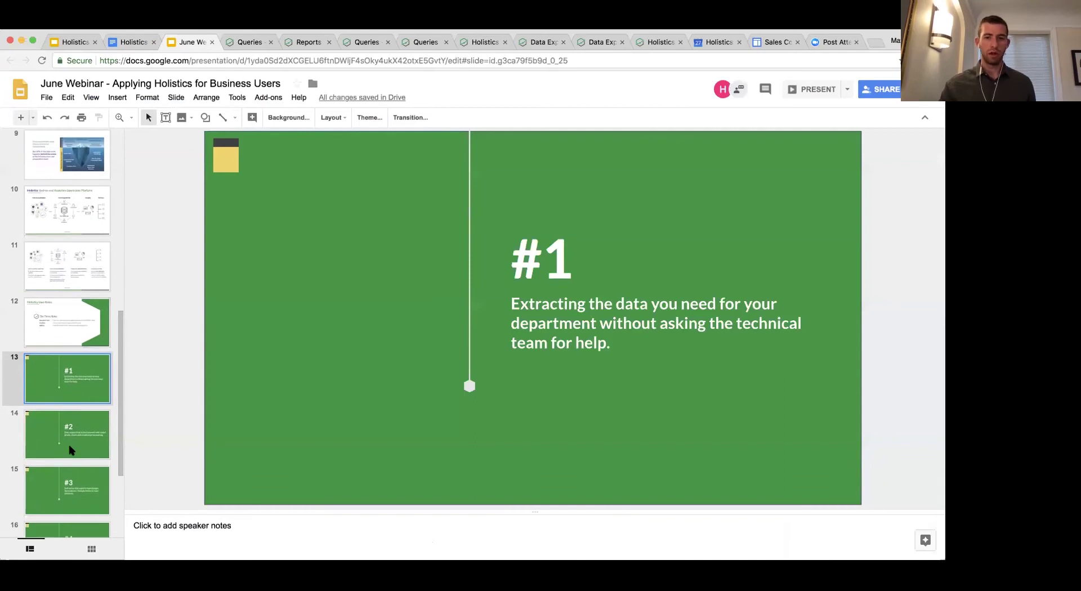
pyautogui.click(71, 450)
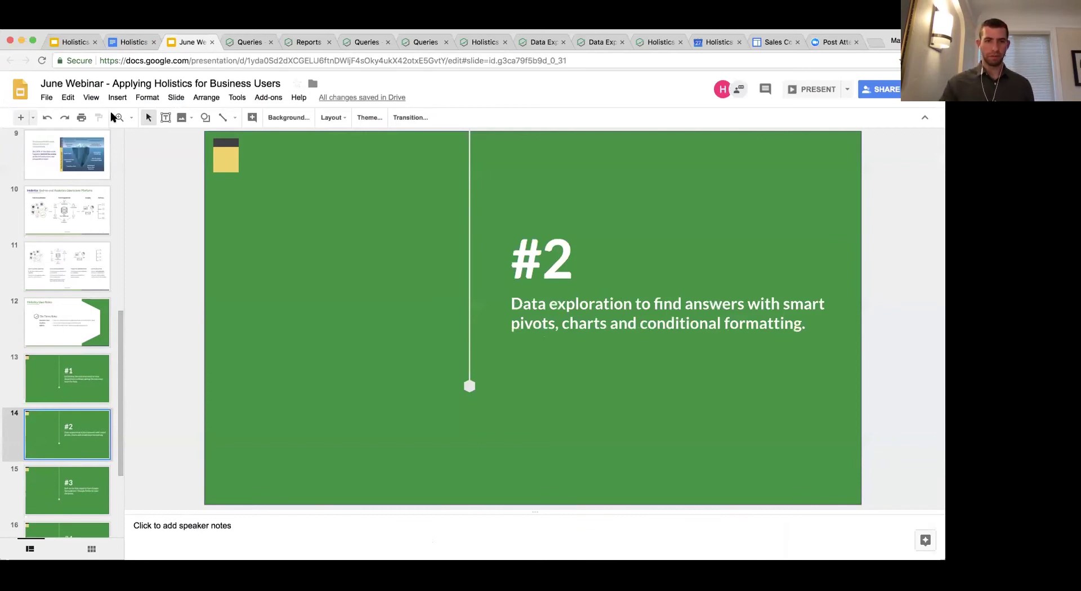
# Switch back to Holistics, open the Holistics Embedded Dashboard from the 00 Dashboards folder and collapse the folder tree.
pyautogui.click(239, 45)
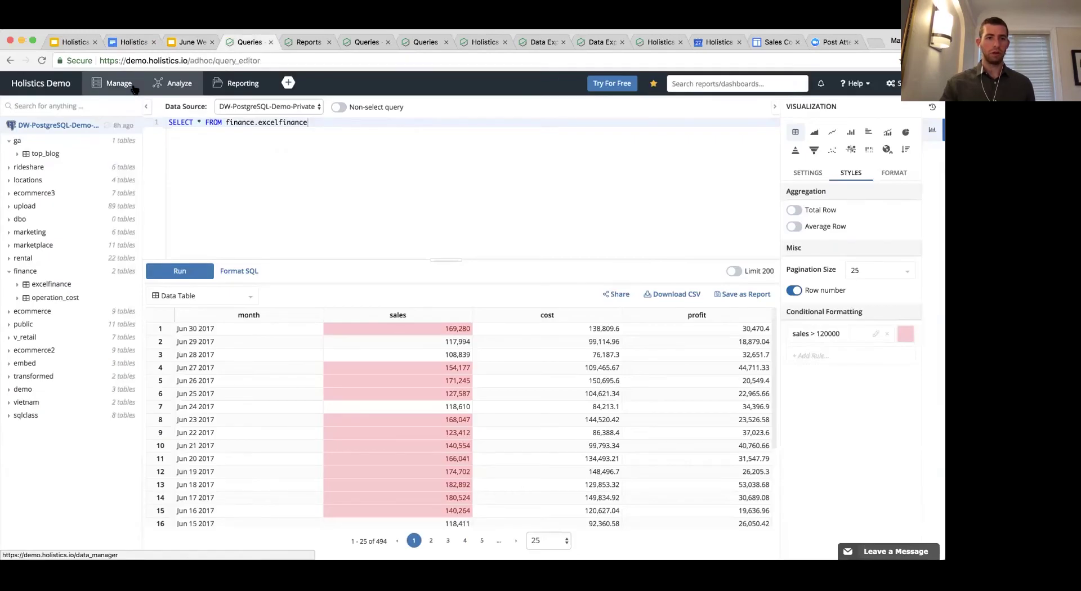
pyautogui.click(125, 85)
pyautogui.click(234, 84)
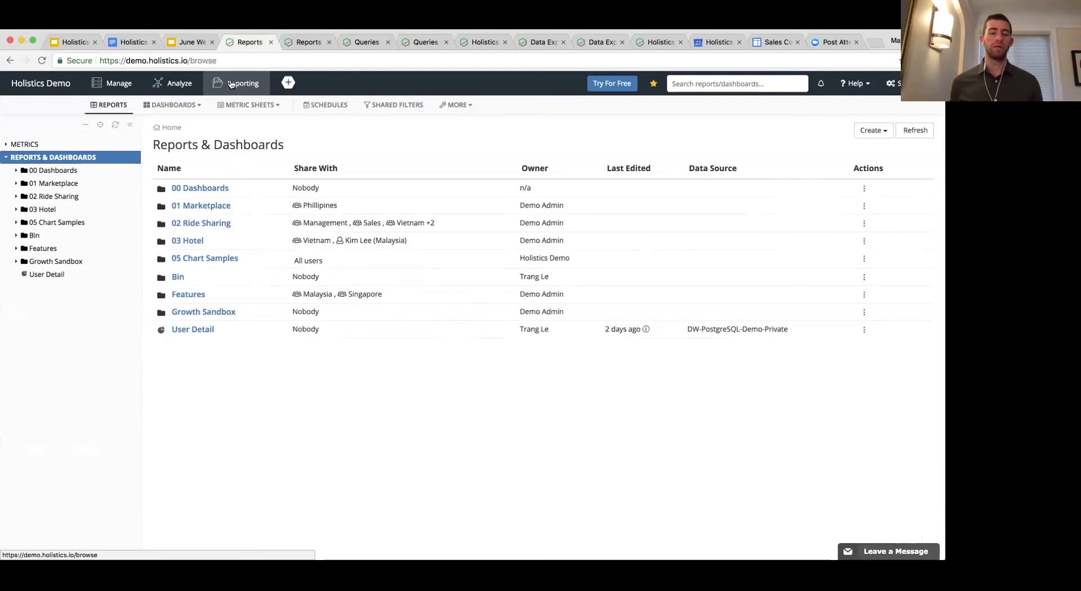
pyautogui.click(207, 188)
pyautogui.click(204, 259)
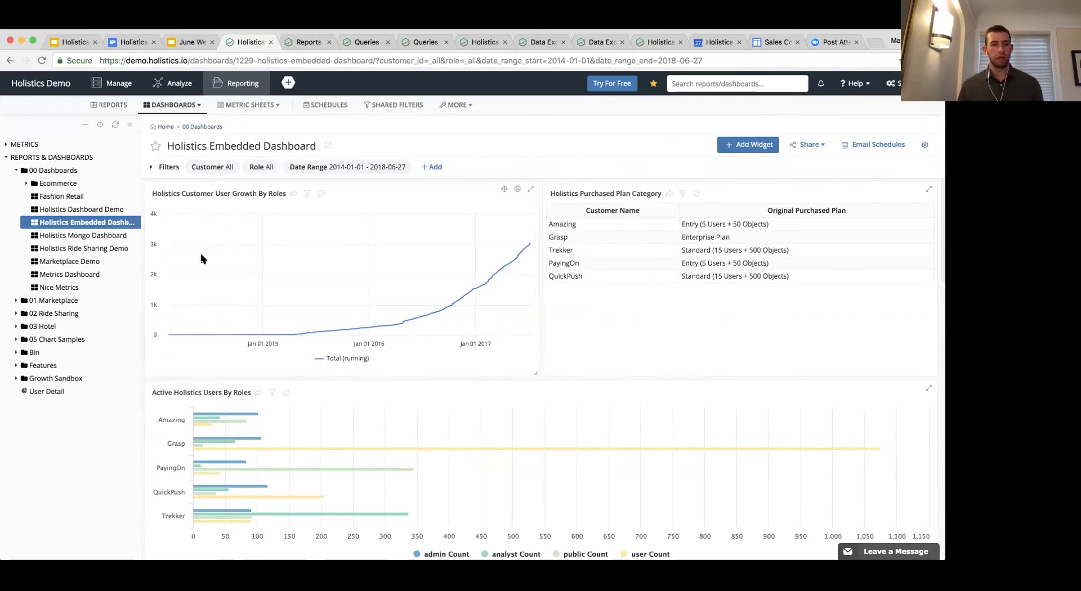
pyautogui.click(129, 124)
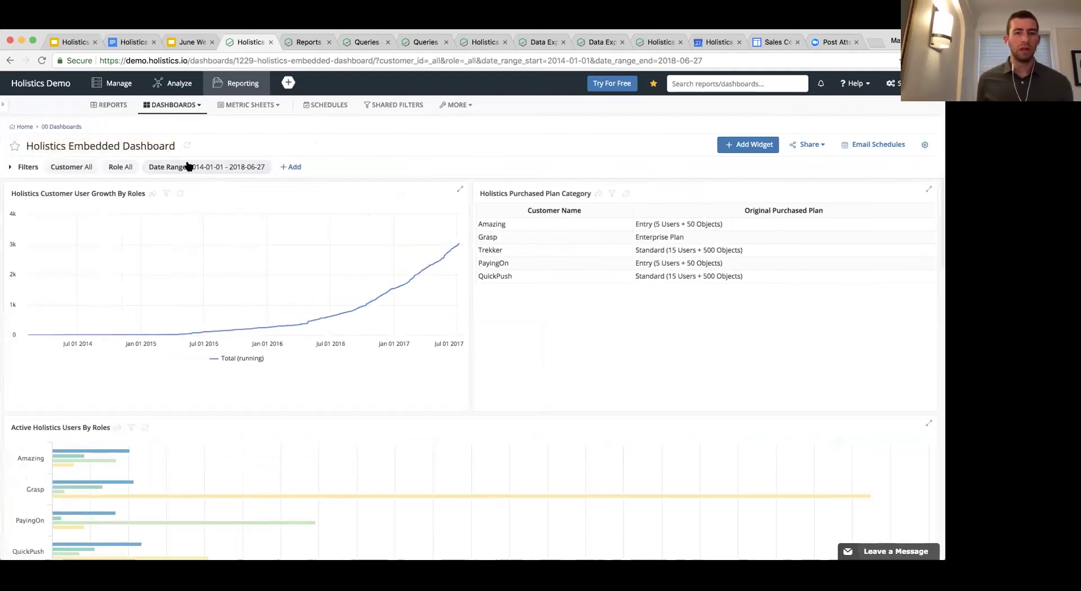
# Filter the dashboard by customer Grasp, leaving Role set to All, and collapse the filters.
pyautogui.click(19, 167)
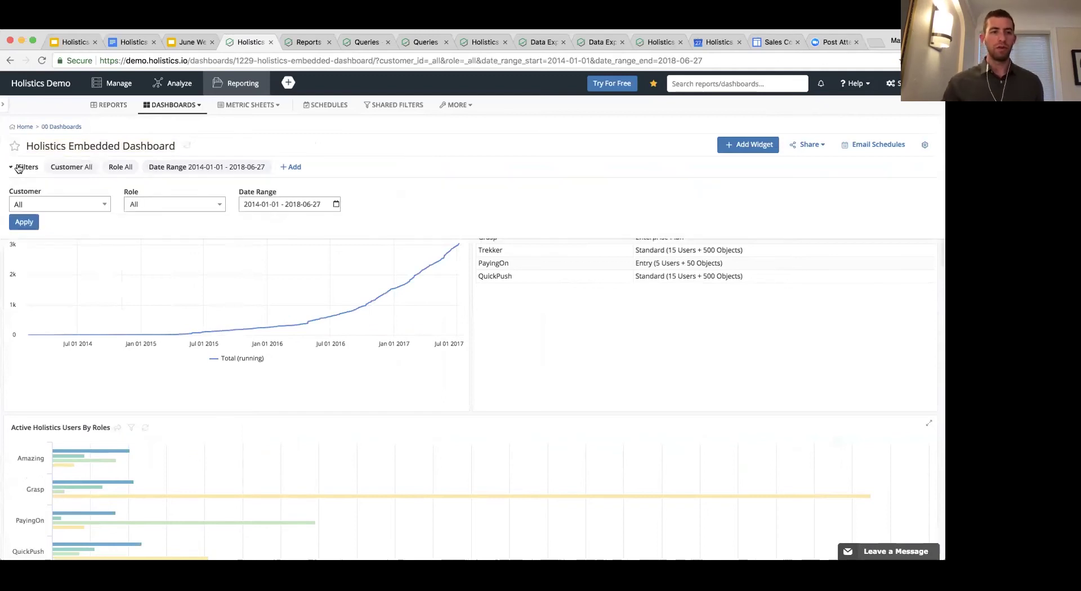
pyautogui.click(142, 204)
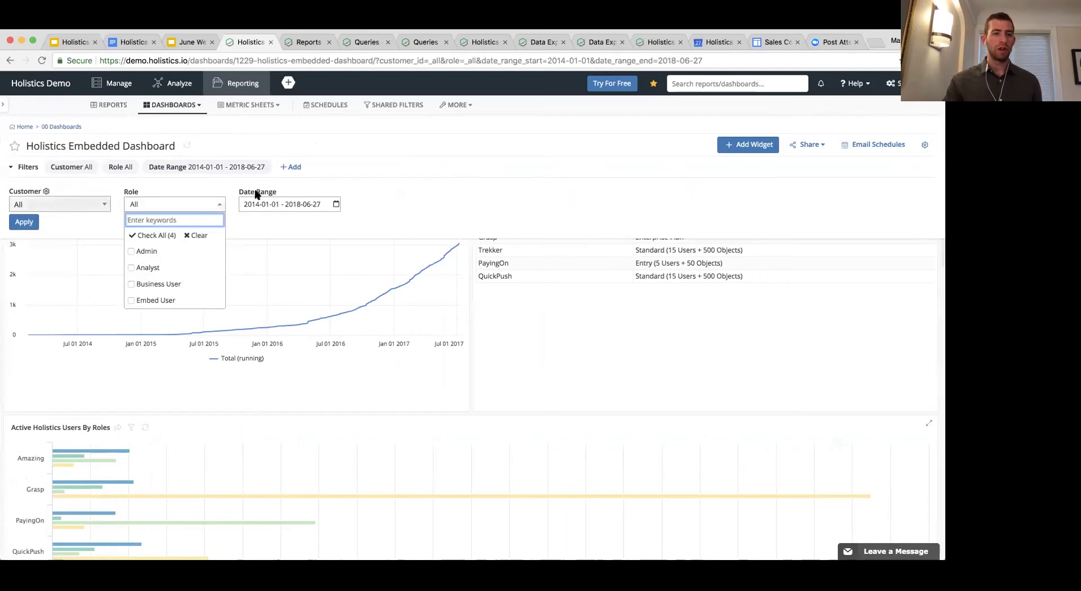
pyautogui.click(387, 211)
pyautogui.click(62, 204)
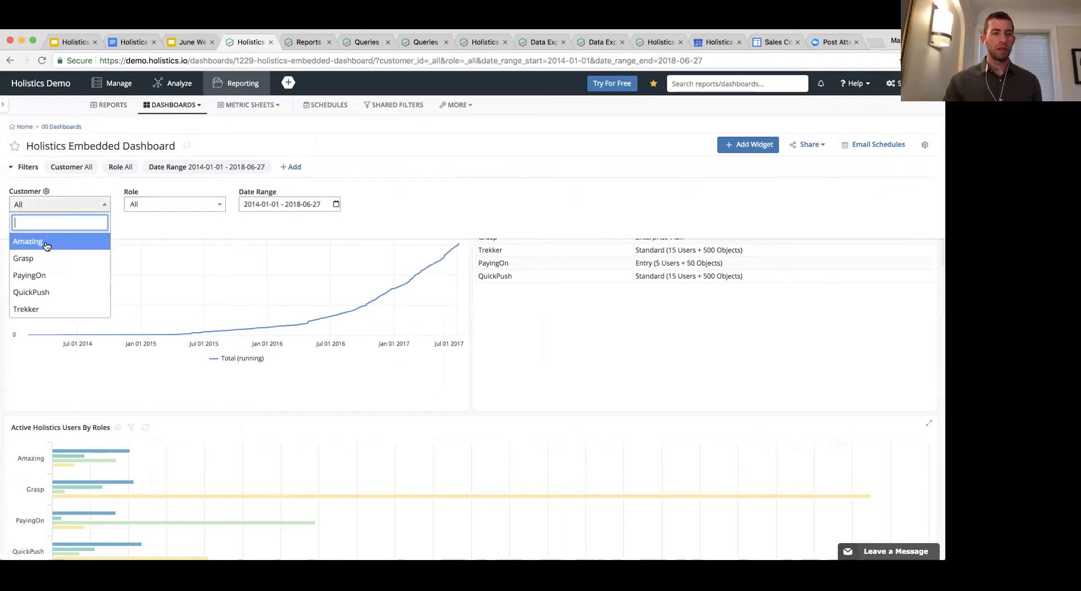
pyautogui.click(41, 260)
pyautogui.click(23, 223)
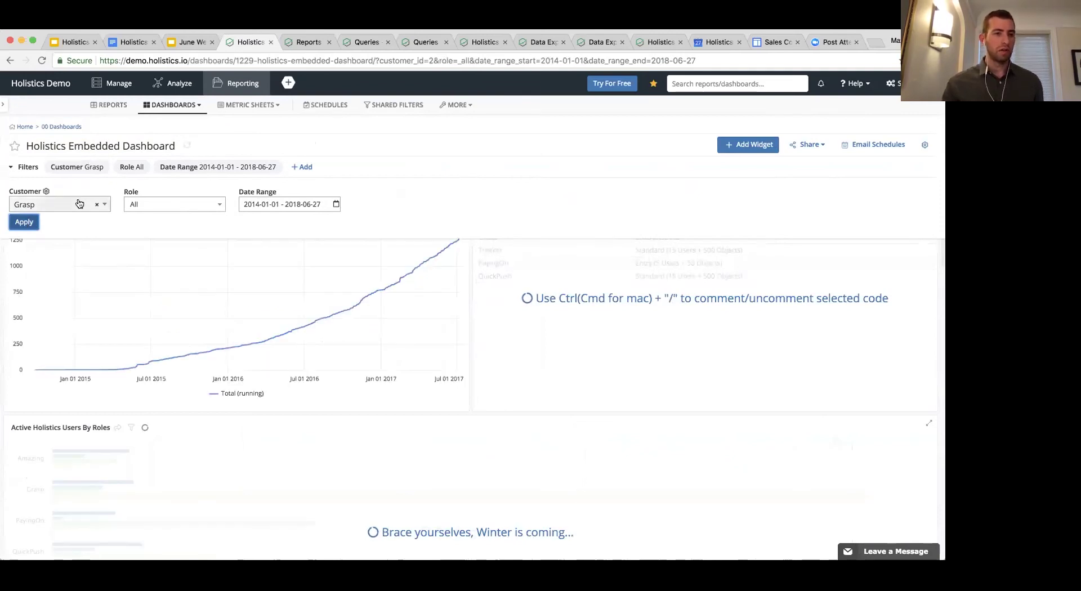
pyautogui.click(13, 169)
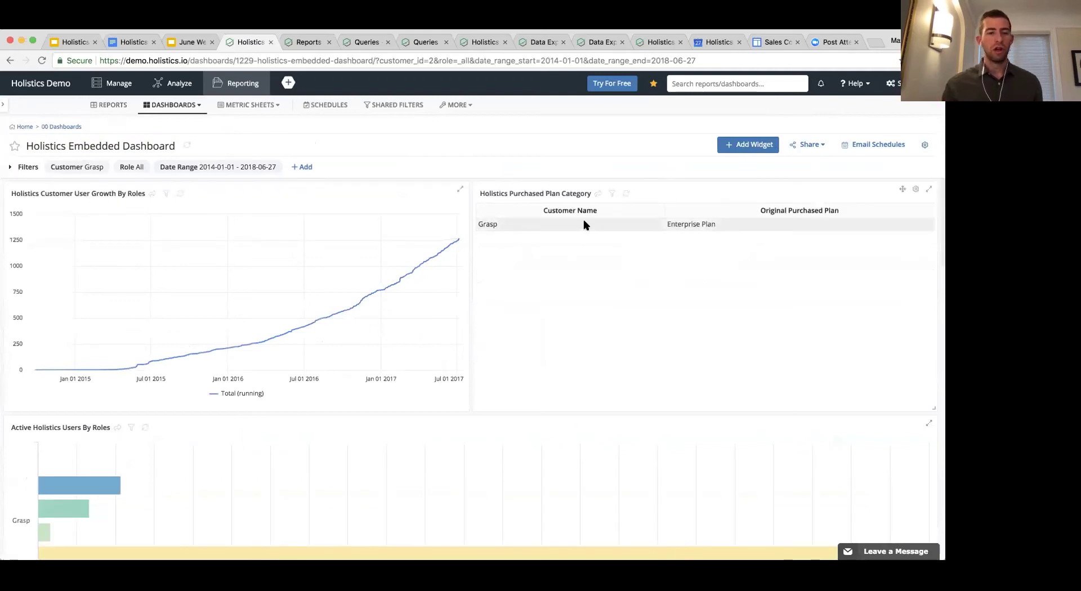
# Reset the dashboard's Customer filter from a single customer to All and apply it.
pyautogui.click(88, 168)
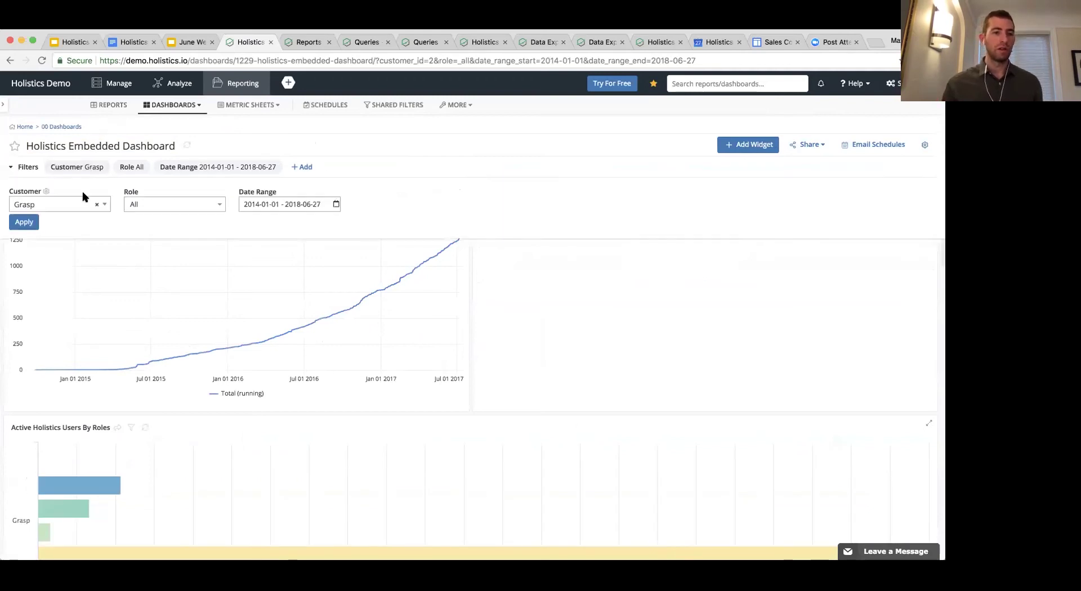
pyautogui.click(85, 203)
pyautogui.click(97, 206)
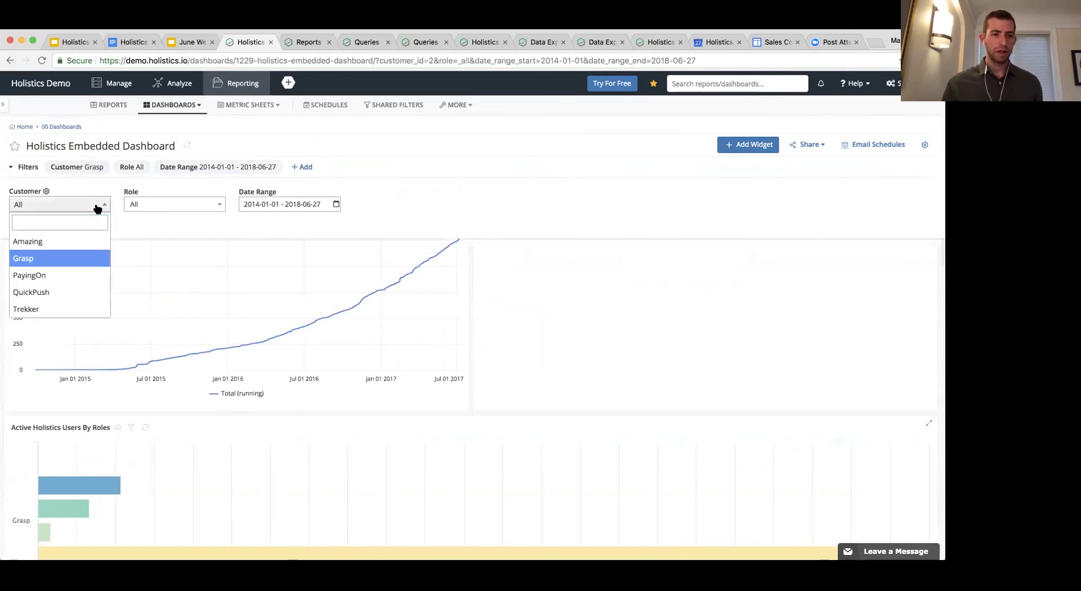
pyautogui.click(165, 218)
pyautogui.click(21, 223)
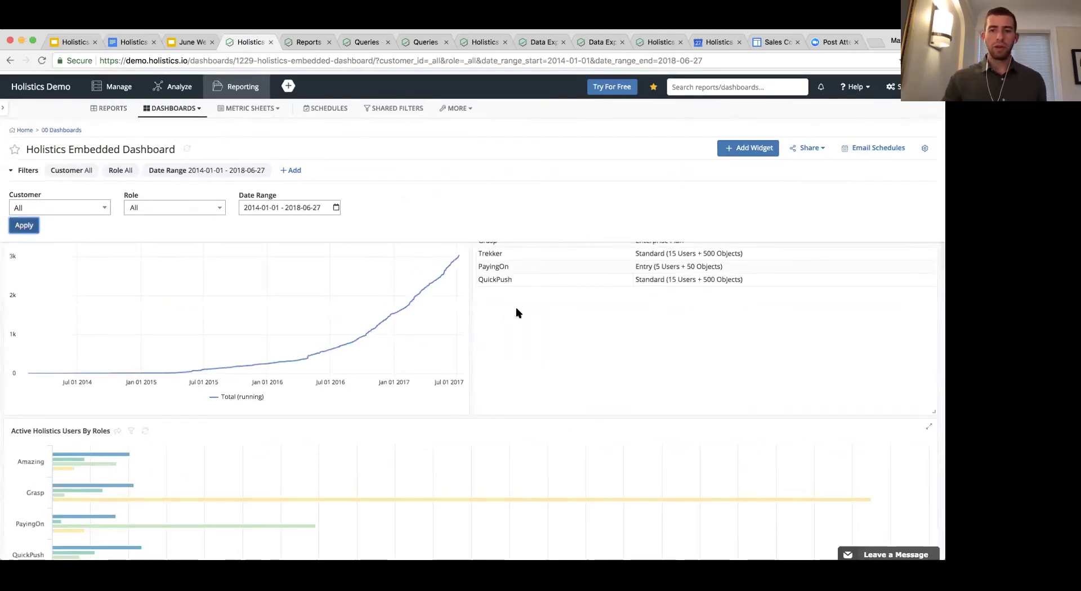
# Collapse the filters and hide the admin Count and analyst Count series in the Active Holistics Users By Roles chart.
pyautogui.scroll(-2, 517, 313)
pyautogui.scroll(-2, 517, 313)
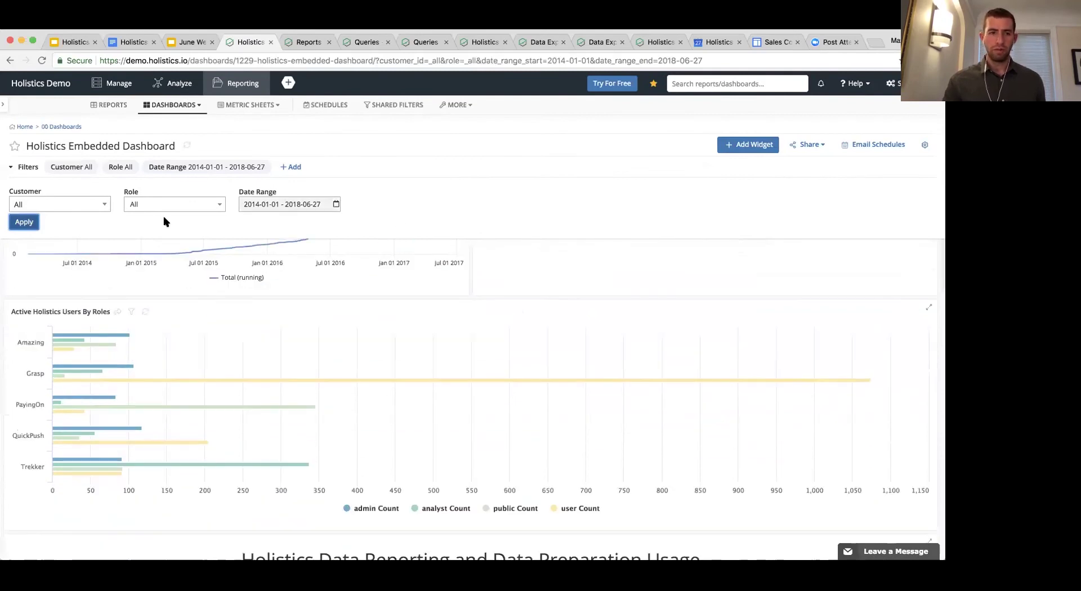
pyautogui.click(13, 167)
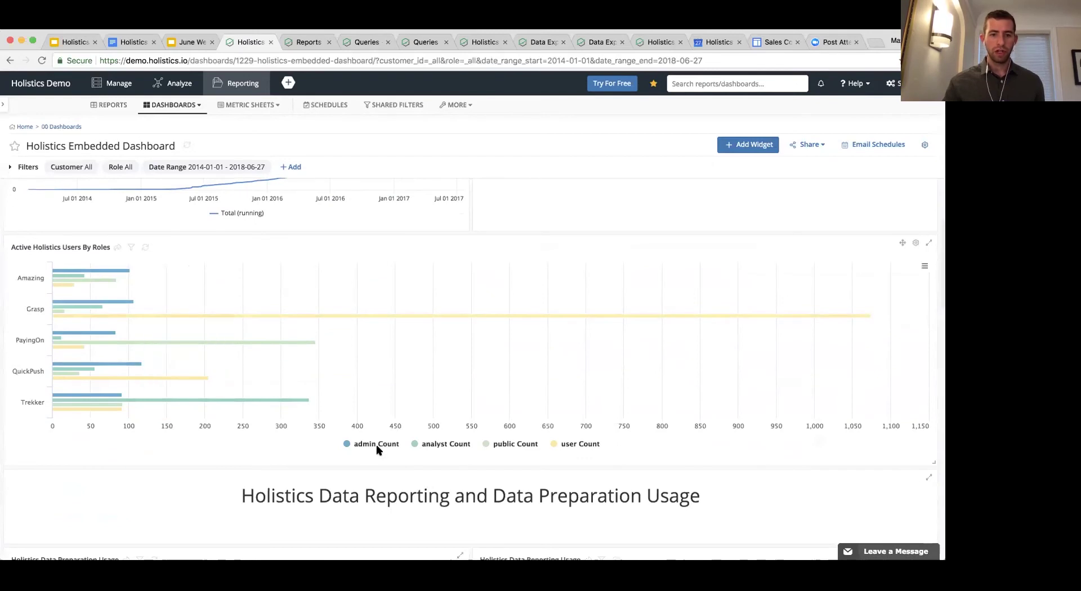
pyautogui.click(377, 445)
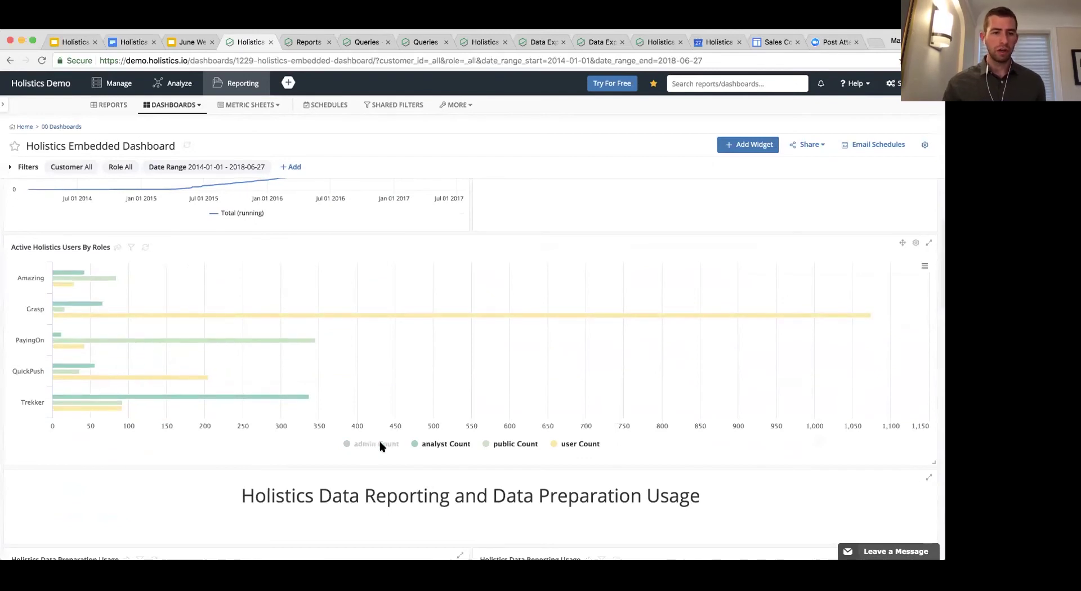
pyautogui.click(420, 444)
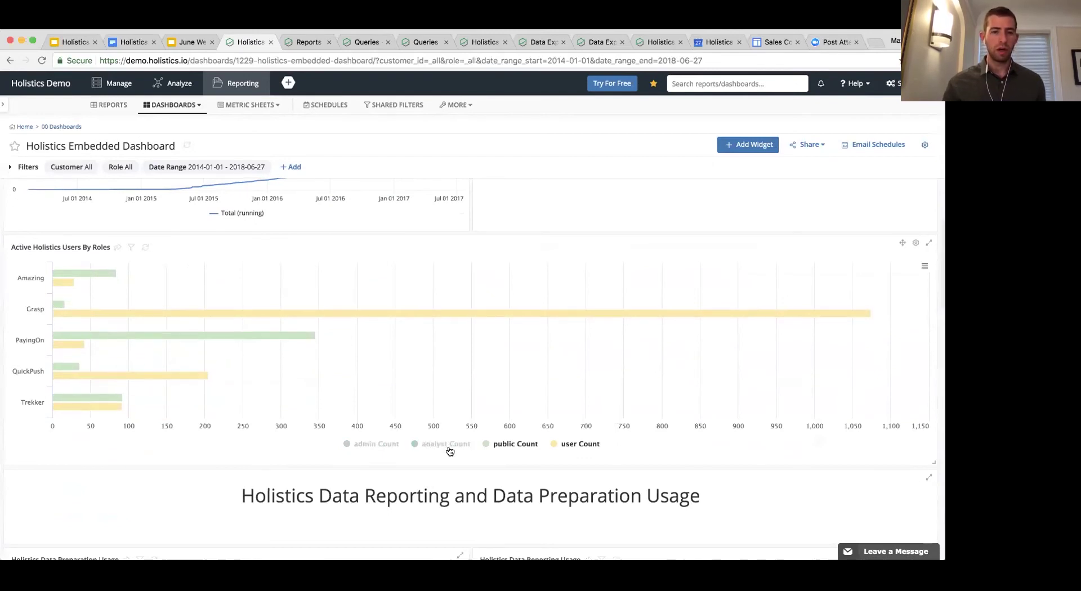
# Show the Trekker, QuickPush, PayingOn and Grasp series in the Holistics Weekly Automated Reports Sent chart.
pyautogui.scroll(-5, 447, 459)
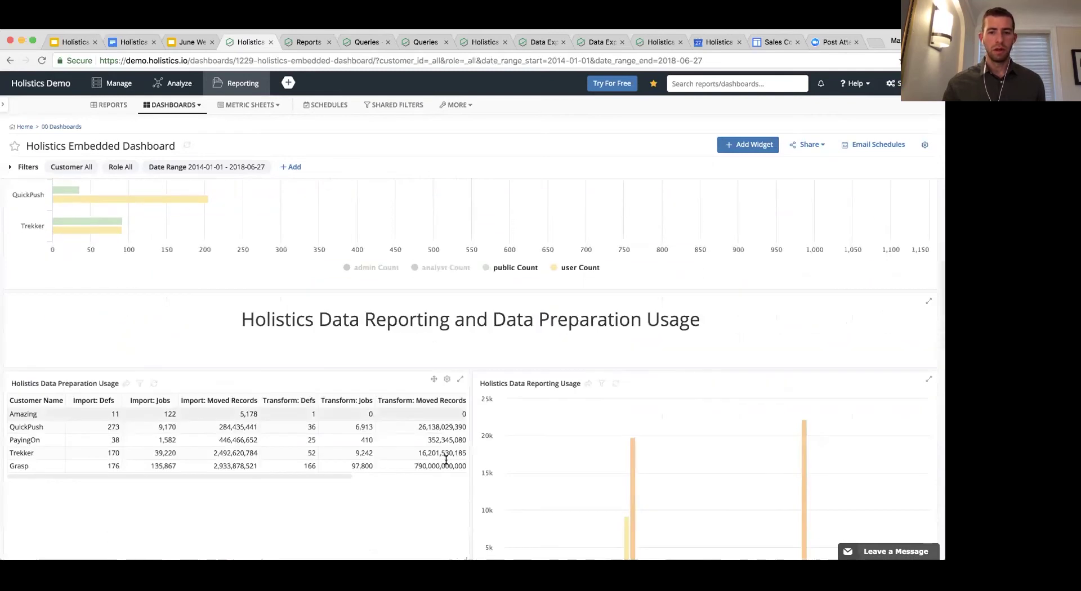
pyautogui.hscroll(5, 394, 450)
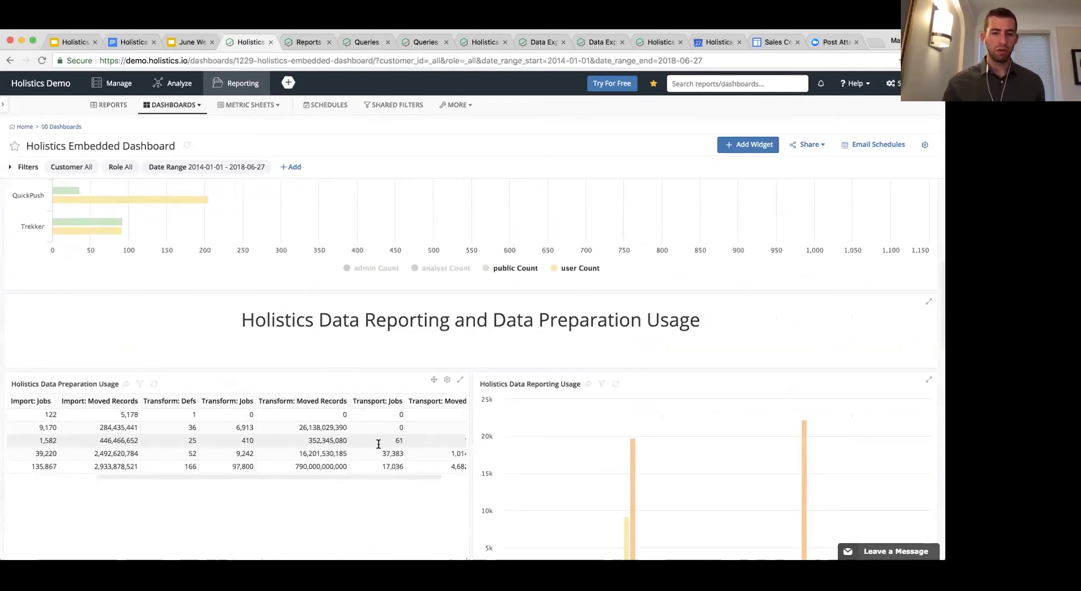
pyautogui.hscroll(-5, 378, 445)
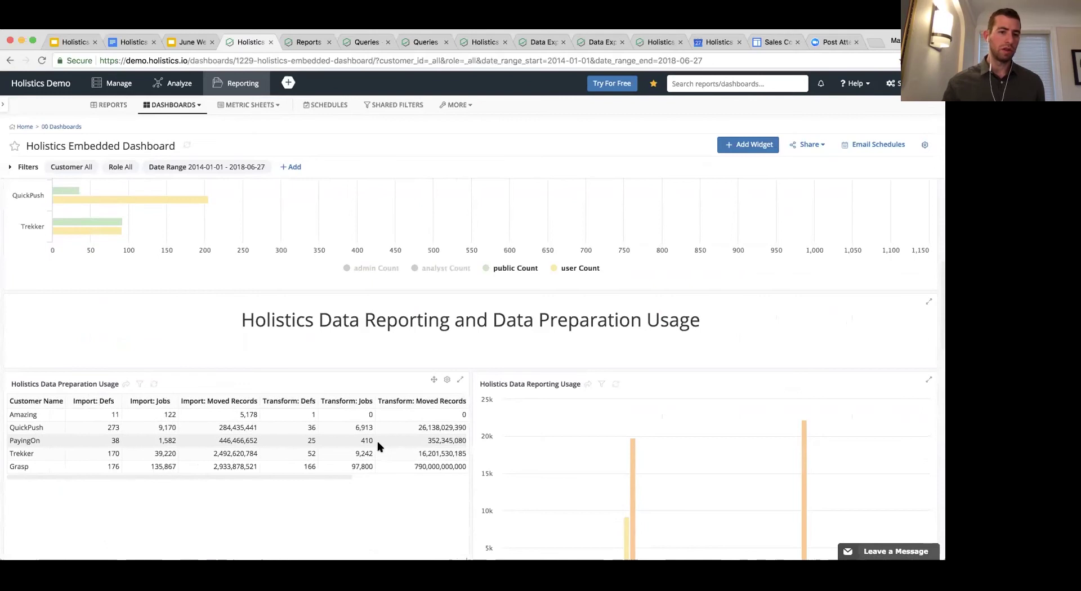
pyautogui.scroll(-5, 607, 414)
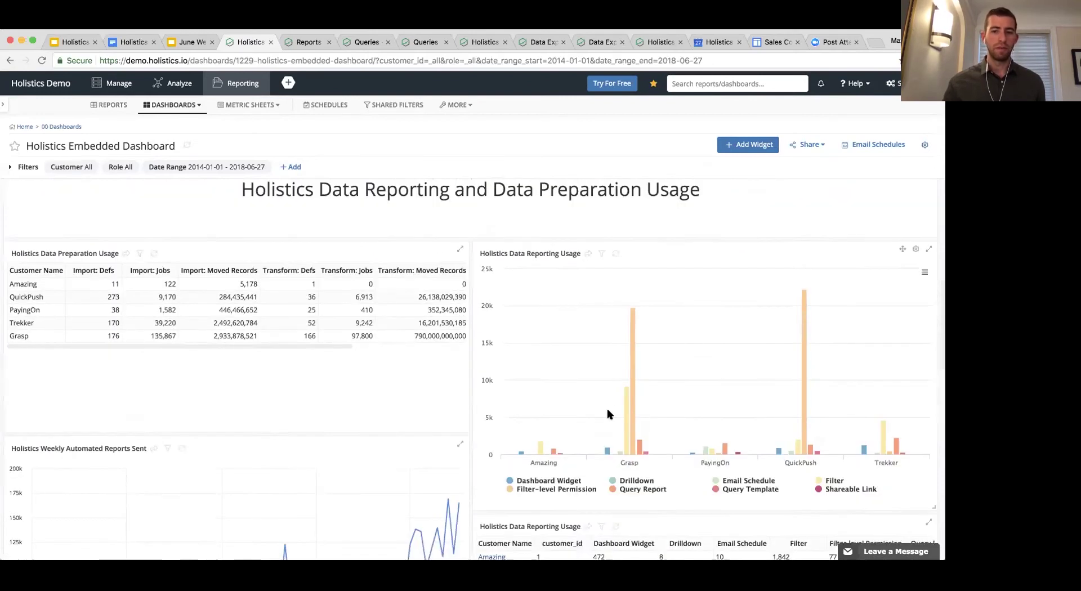
pyautogui.scroll(-5, 607, 414)
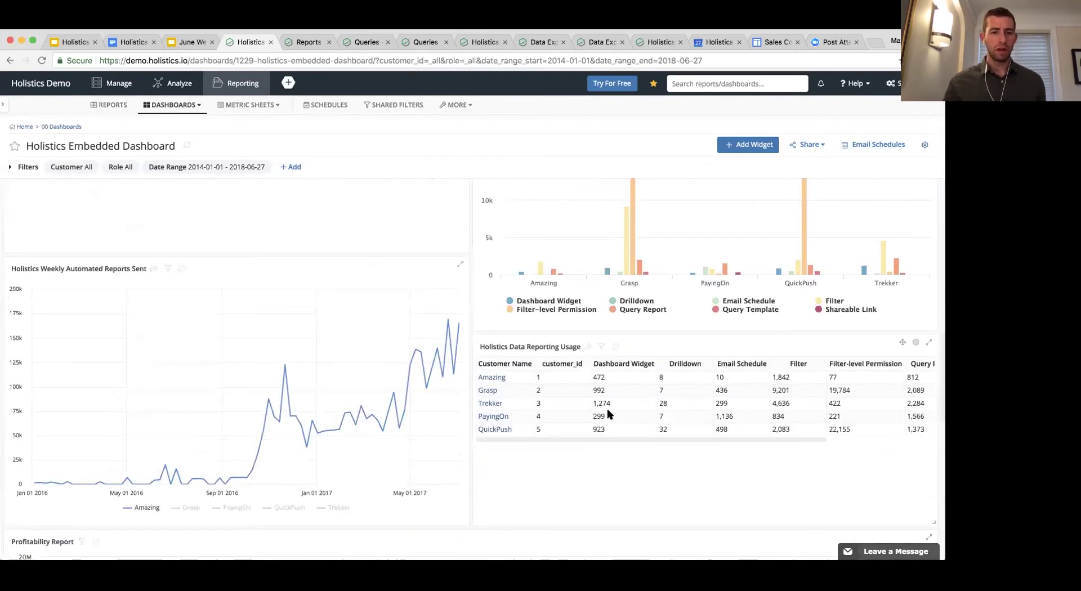
pyautogui.click(331, 441)
pyautogui.click(274, 441)
pyautogui.click(228, 445)
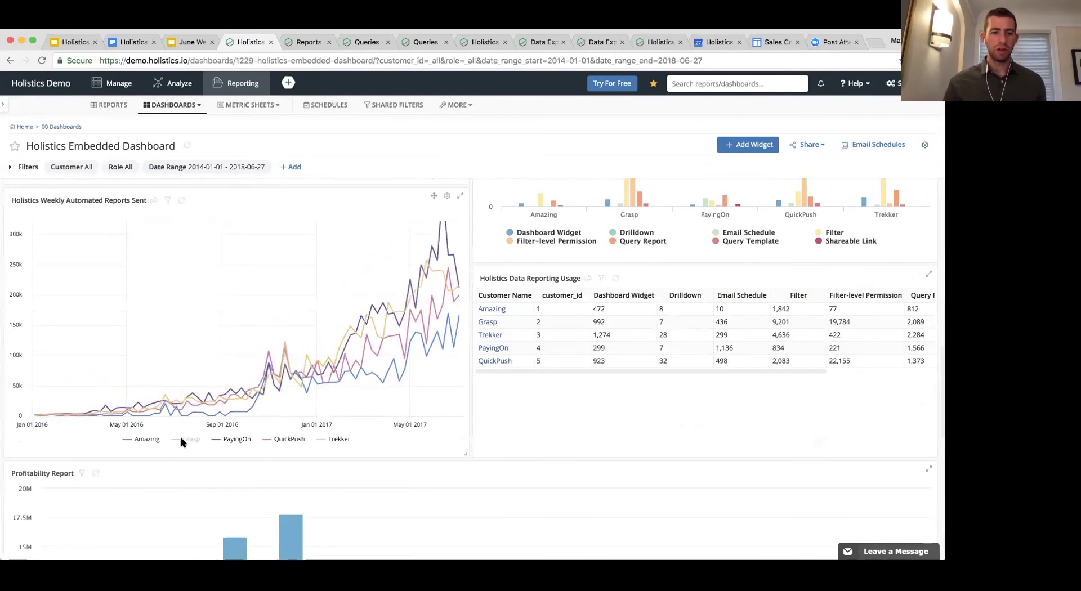
pyautogui.click(188, 440)
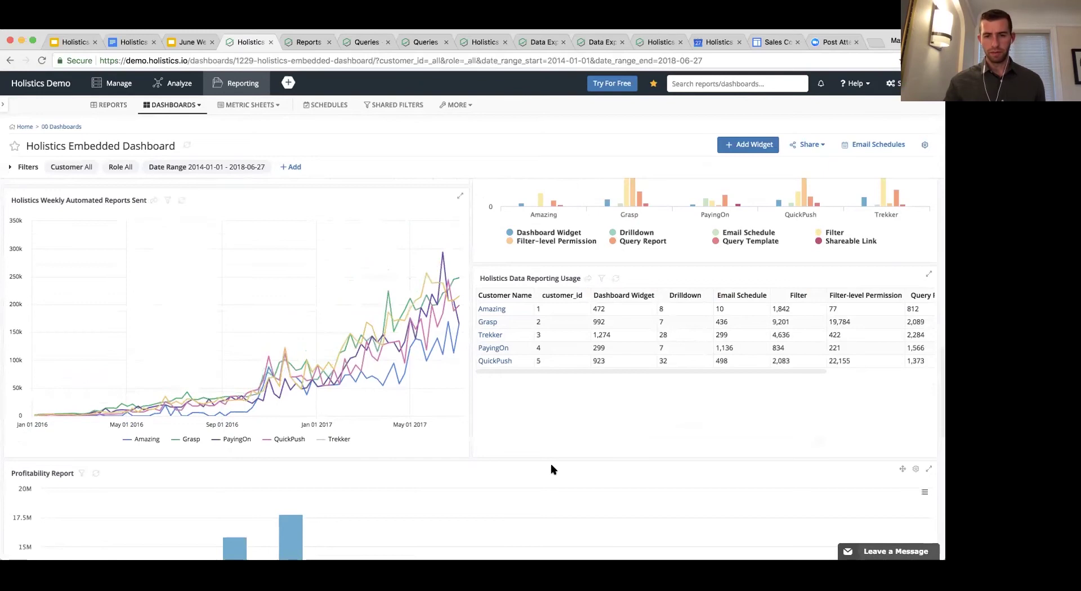
# Drill through from Grasp in the Holistics Data Reporting Usage table to its user growth report and close the surplus browser tabs.
pyautogui.scroll(-3, 552, 469)
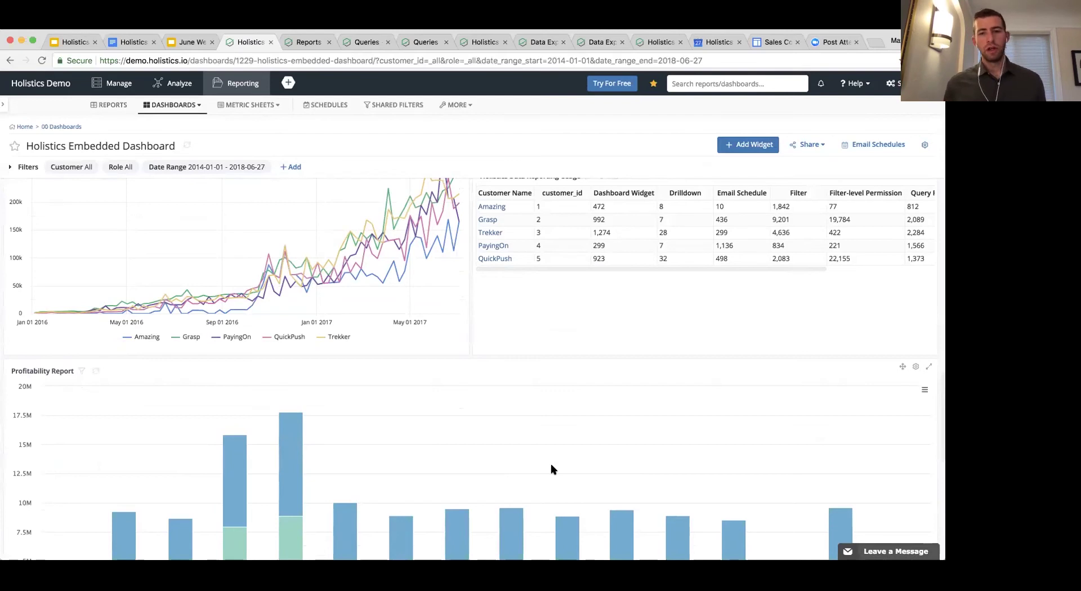
pyautogui.click(489, 220)
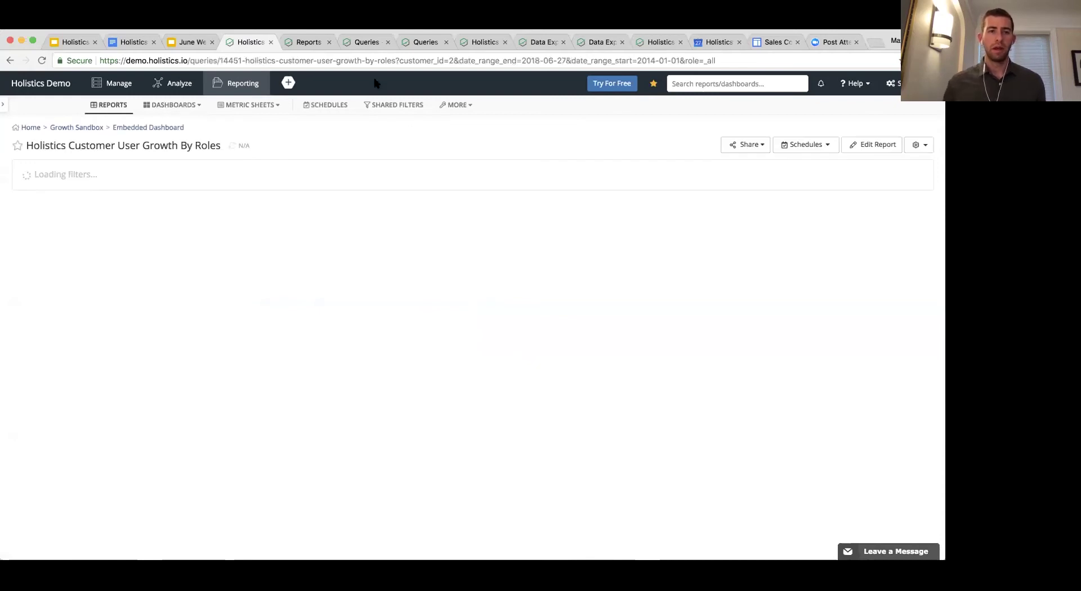
pyautogui.click(329, 43)
pyautogui.click(330, 43)
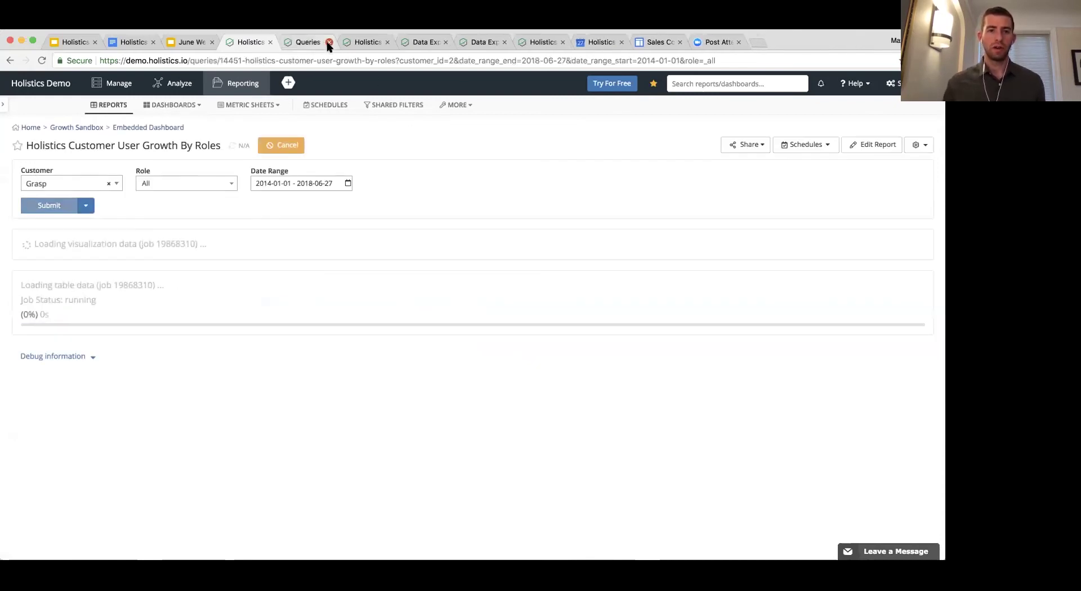
pyautogui.click(330, 42)
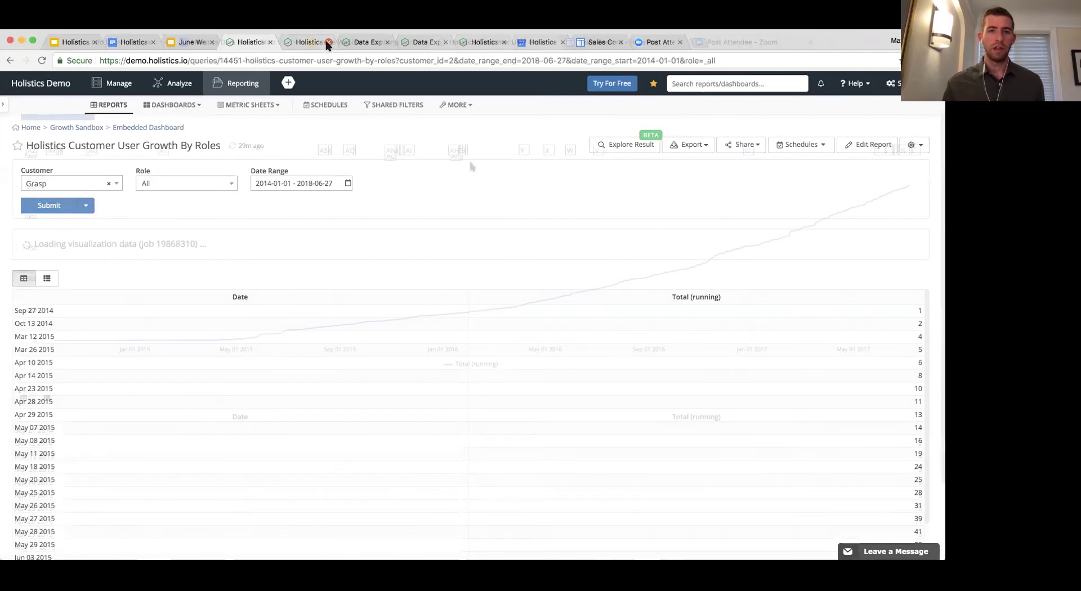
# Select the AH event marker on the user growth chart and look through the list of dated events.
pyautogui.click(450, 152)
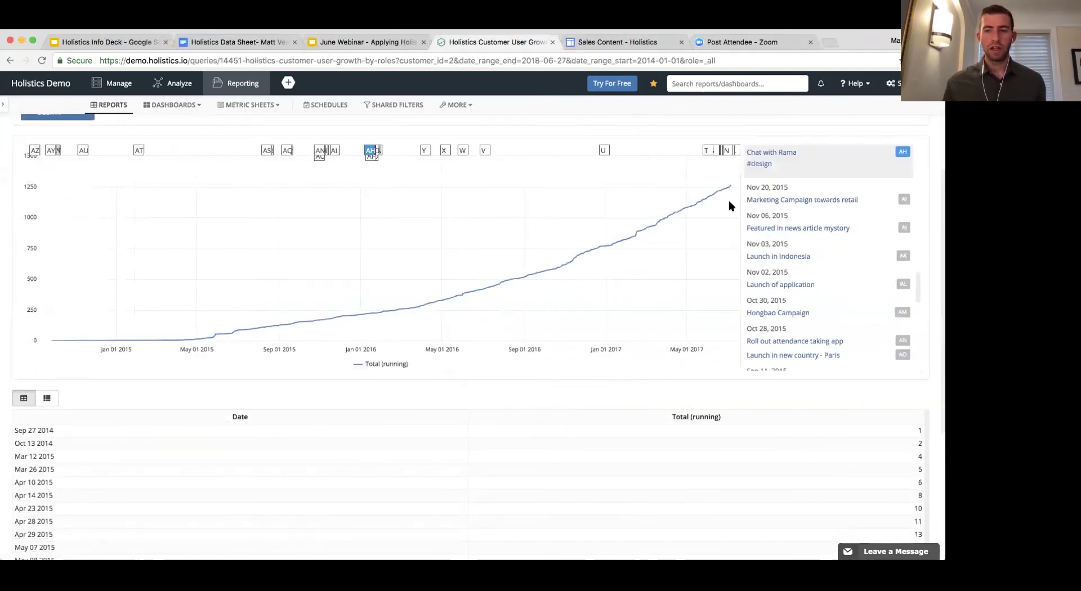
pyautogui.scroll(-1, 853, 265)
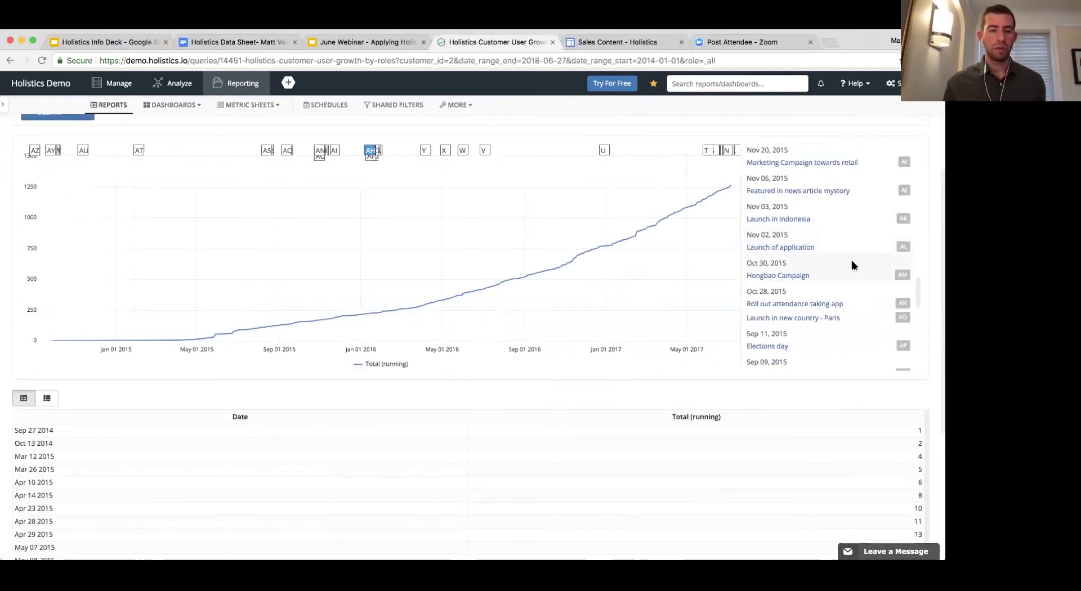
pyautogui.scroll(2, 853, 265)
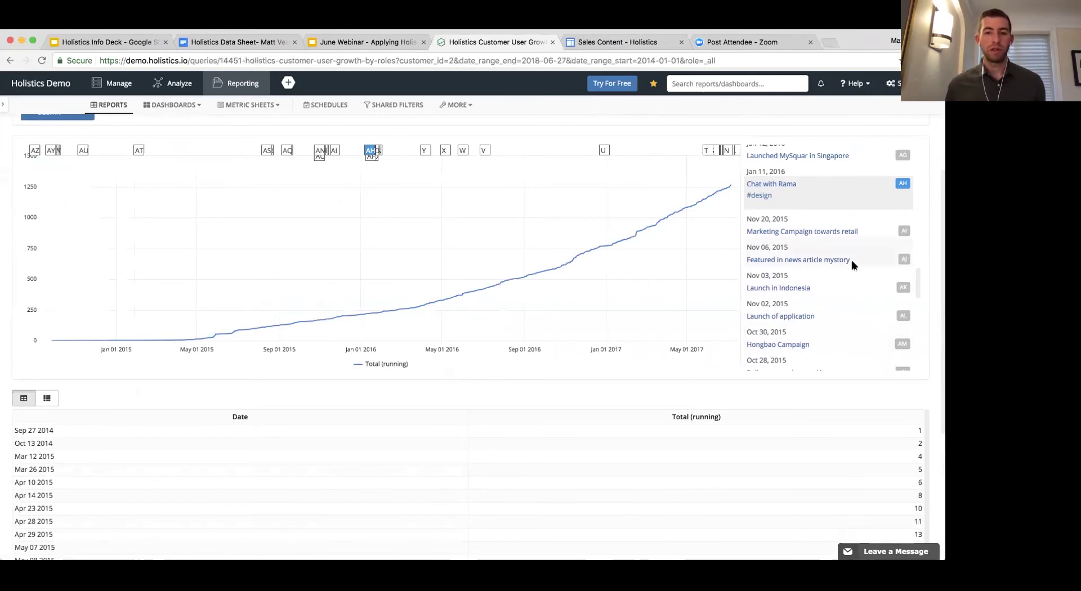
pyautogui.scroll(3, 160, 146)
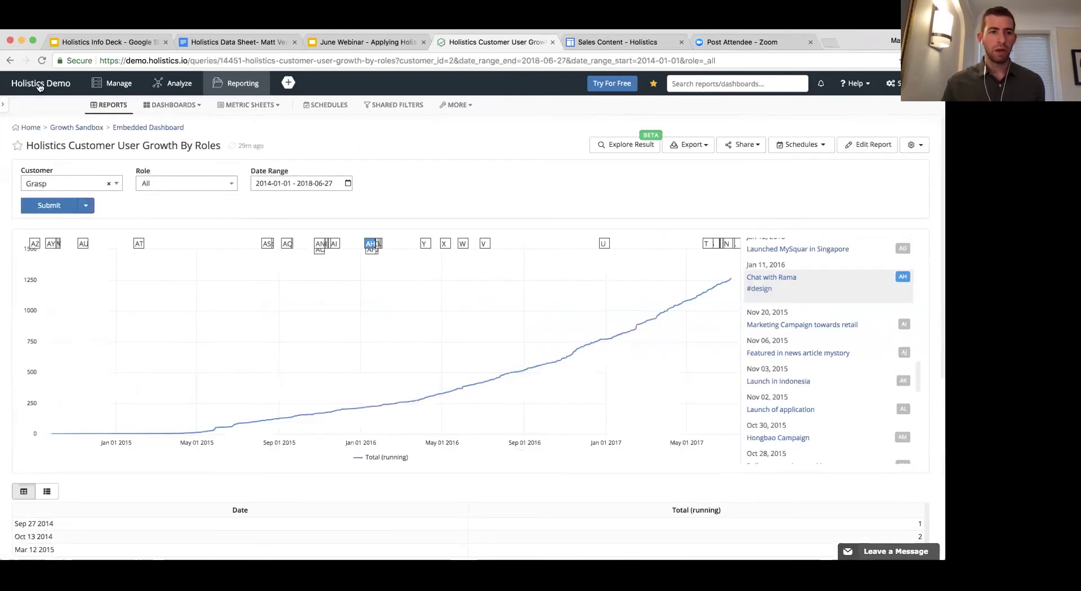
# Return to the Holistics Embedded Dashboard and open the external report behind the Quick Pivot Listing Categories widget.
pyautogui.click(11, 61)
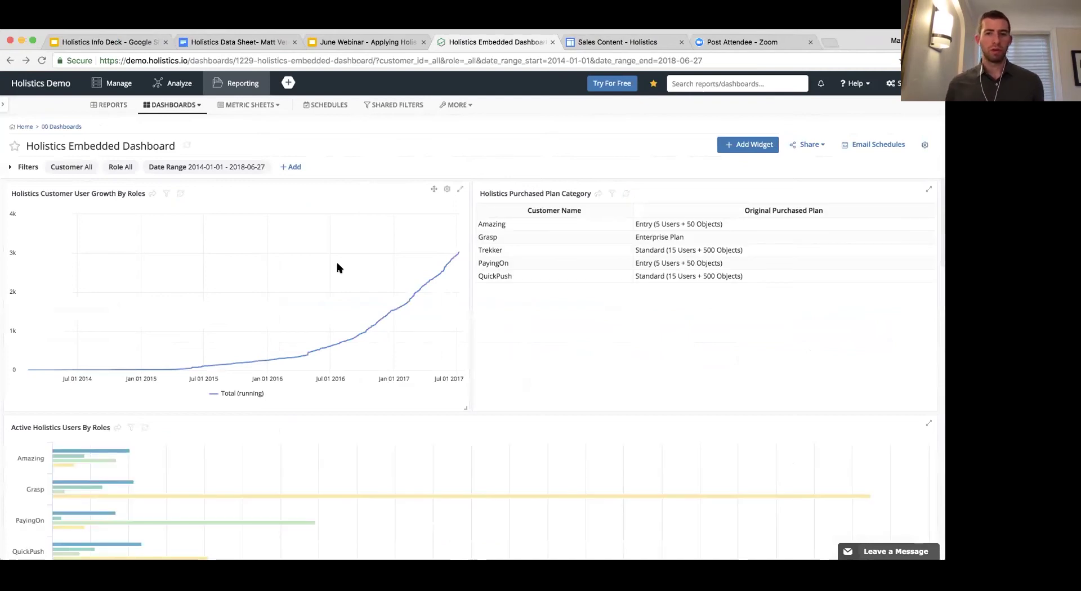
pyautogui.scroll(-3, 540, 403)
pyautogui.scroll(-10, 540, 403)
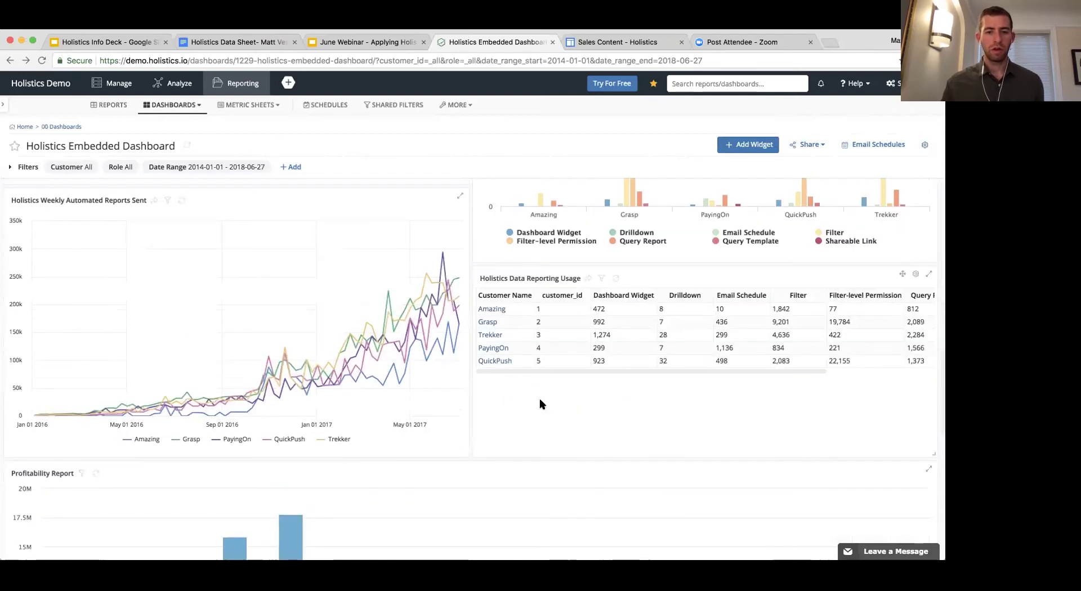
pyautogui.scroll(-8, 539, 403)
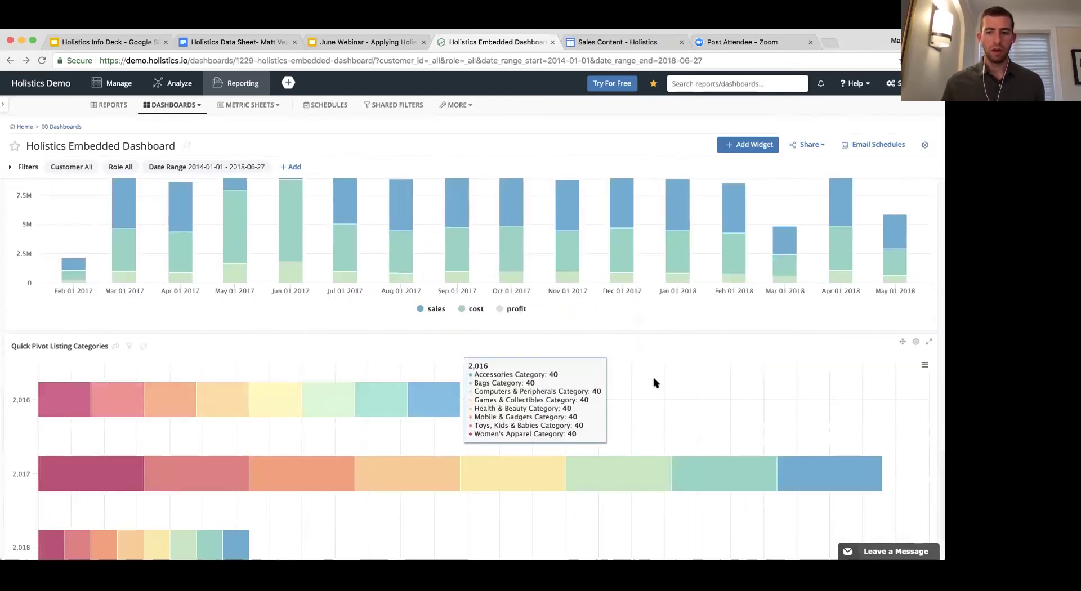
pyautogui.click(916, 342)
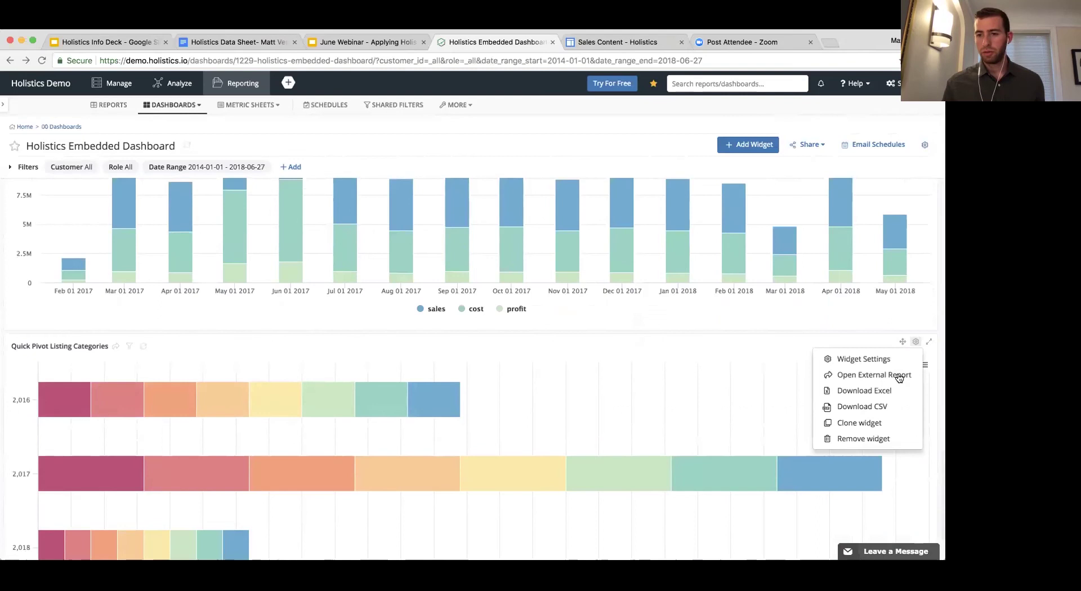
pyautogui.click(873, 375)
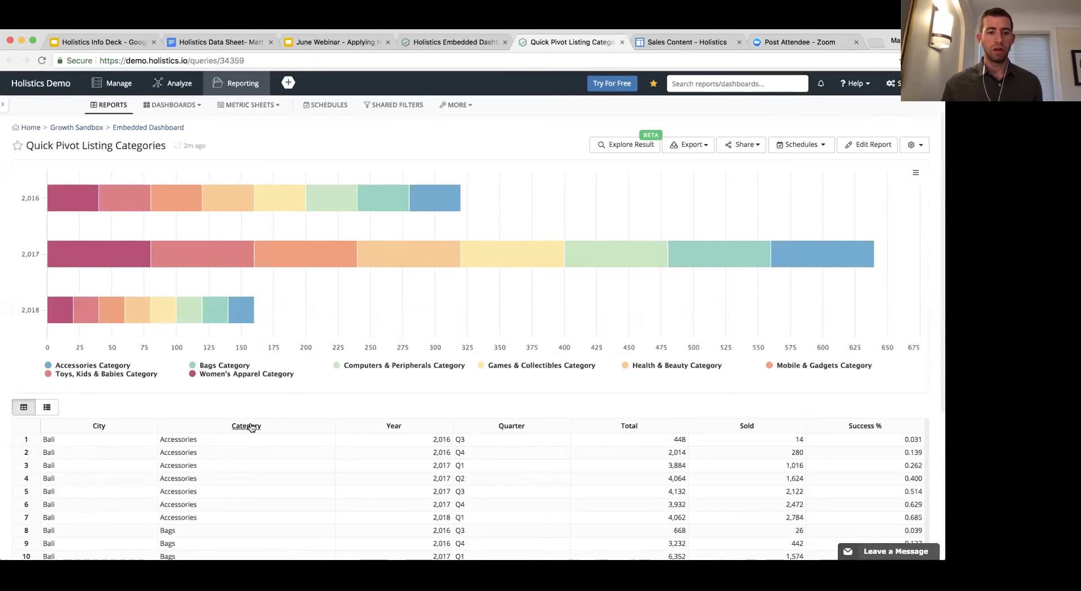
# Explore the report's result as pivot data with City and Category as the rows.
pyautogui.click(643, 145)
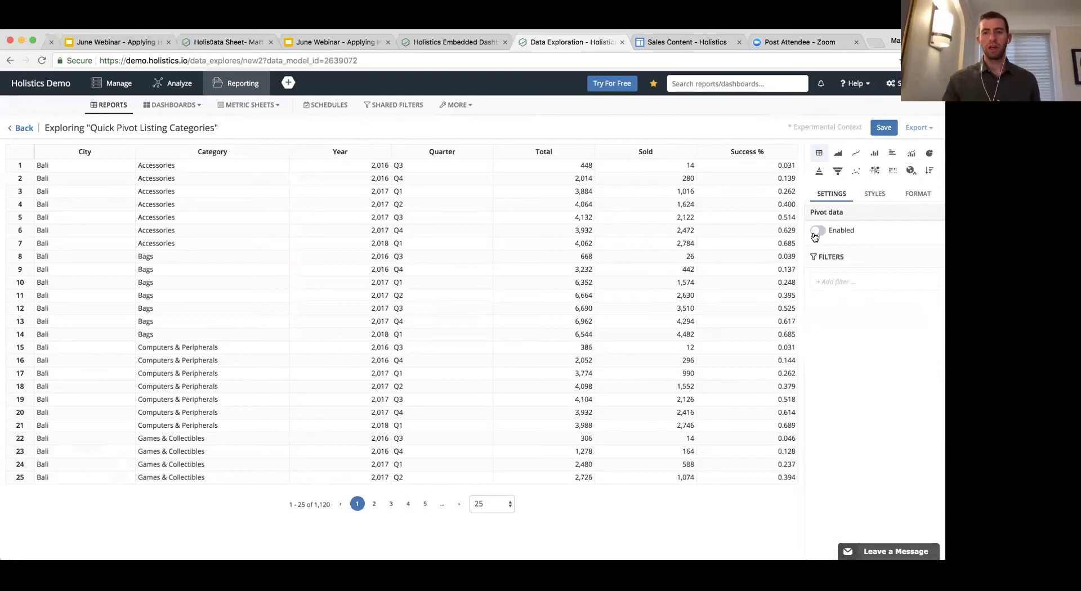
pyautogui.click(815, 234)
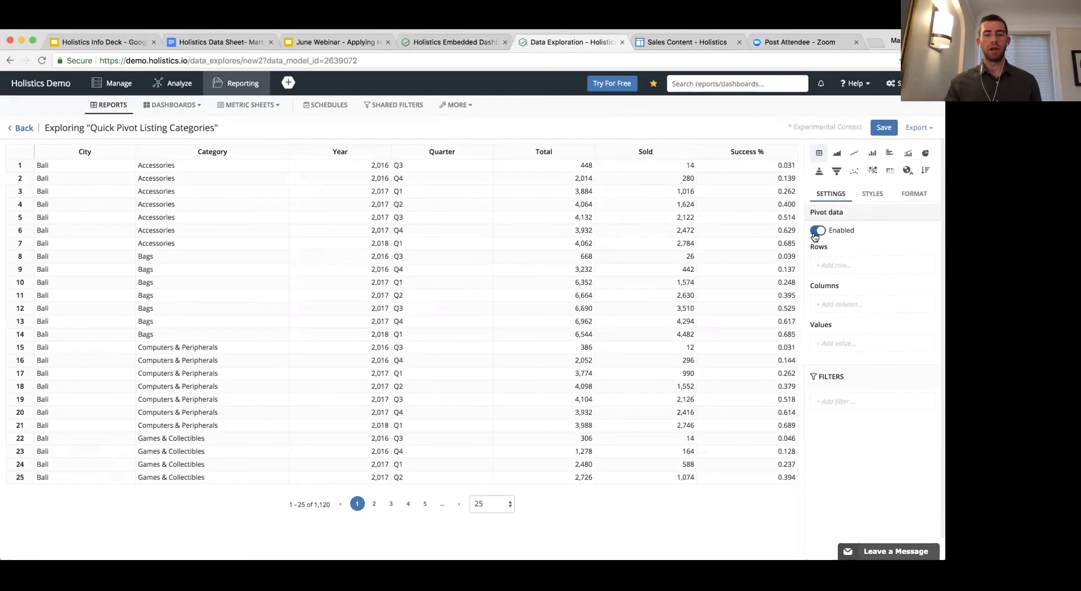
pyautogui.click(827, 270)
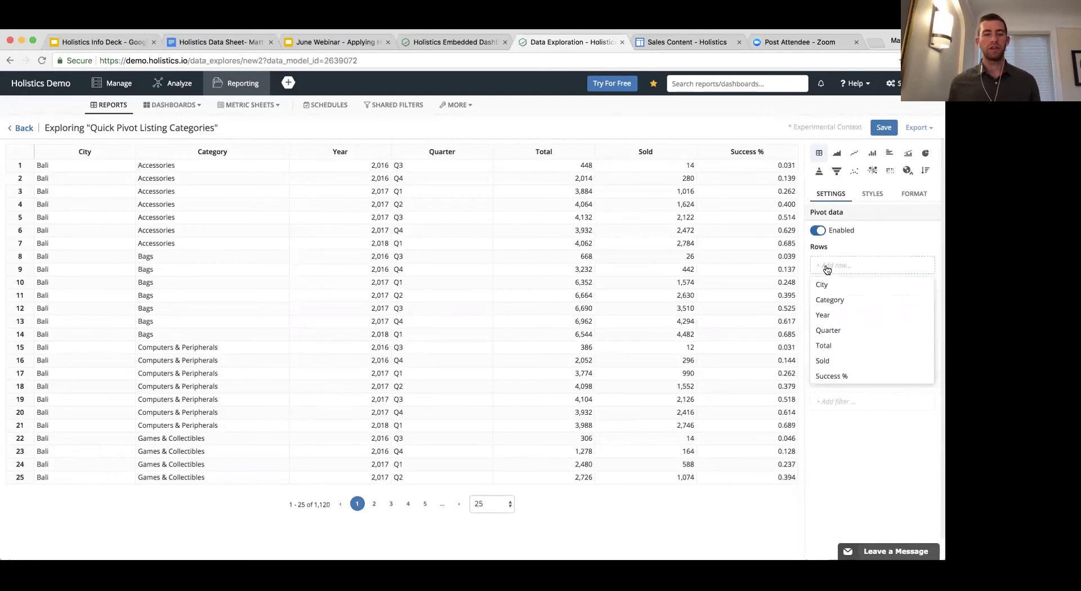
pyautogui.click(822, 284)
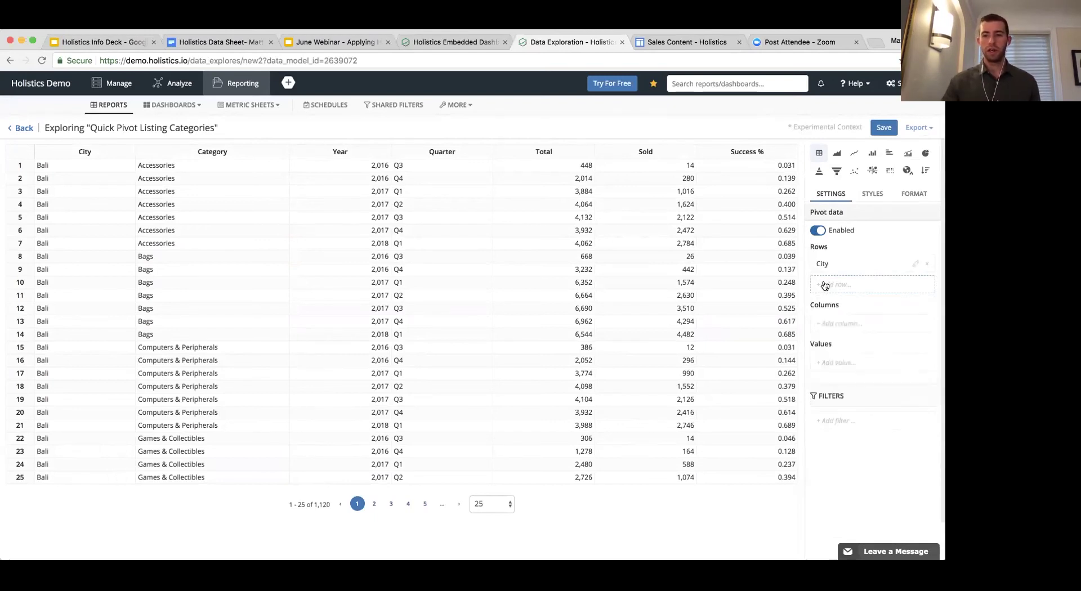
pyautogui.click(822, 284)
pyautogui.click(821, 319)
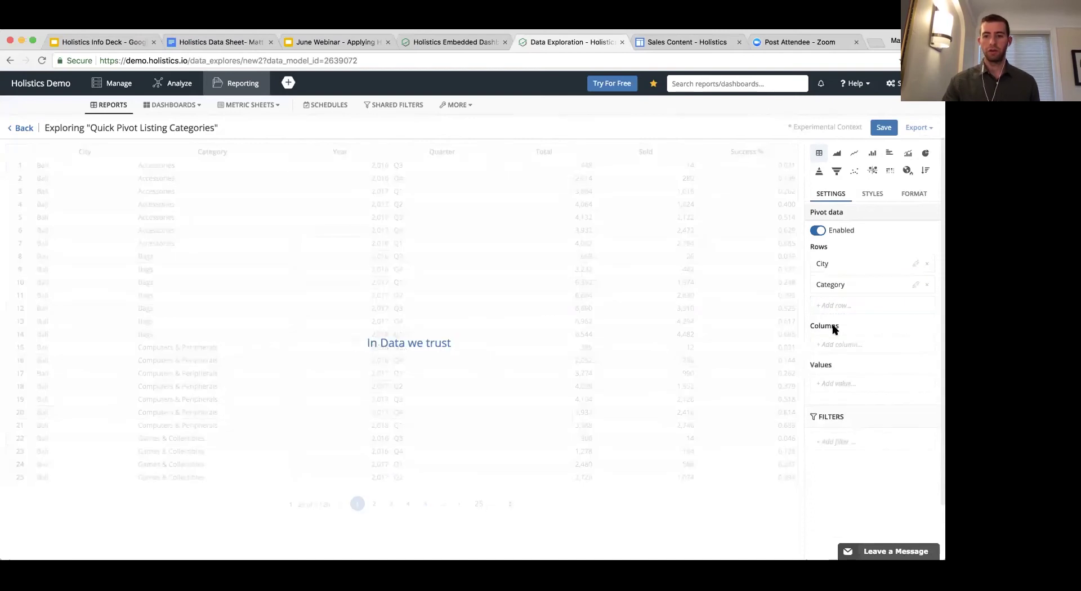
# Add Year and Quarter as the columns of the pivot data.
pyautogui.click(833, 344)
pyautogui.click(836, 396)
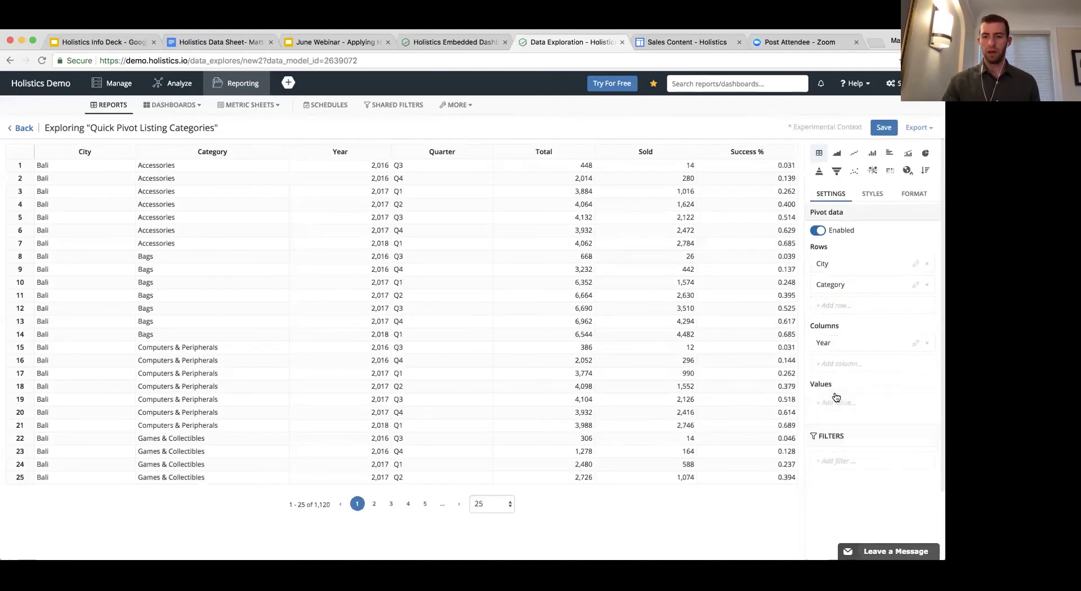
pyautogui.click(838, 371)
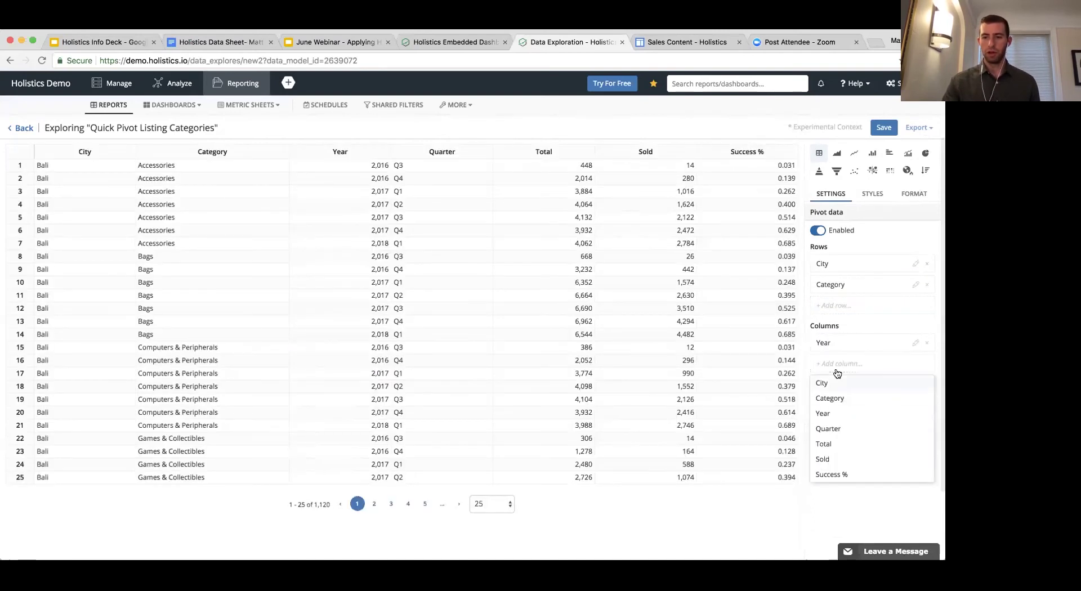
pyautogui.click(829, 437)
# Add the sums of Total and Sold as the pivot's values.
pyautogui.click(829, 430)
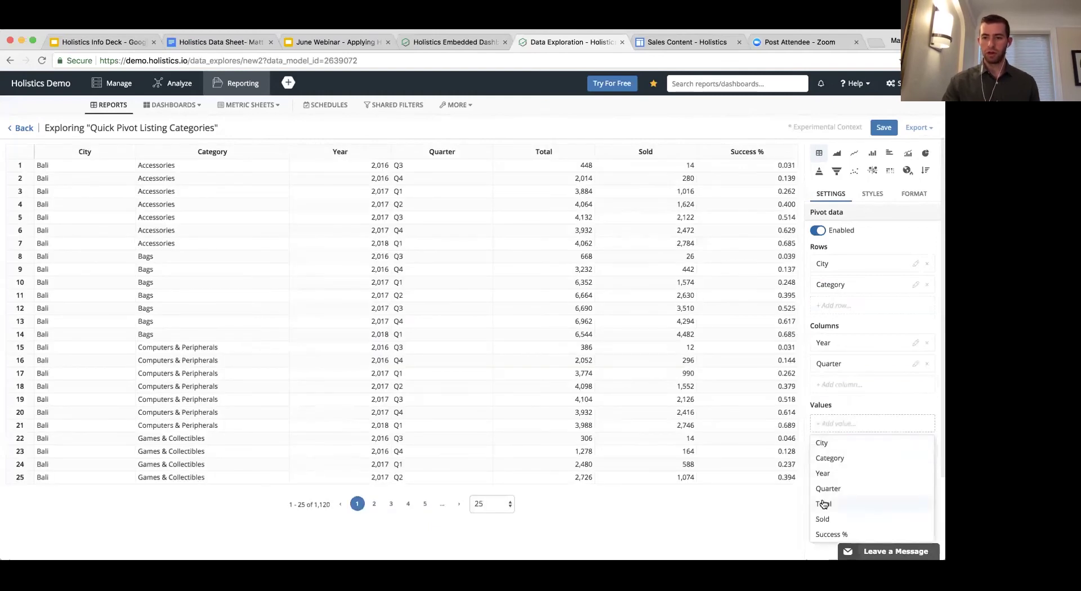
pyautogui.click(825, 503)
pyautogui.click(842, 444)
pyautogui.click(825, 539)
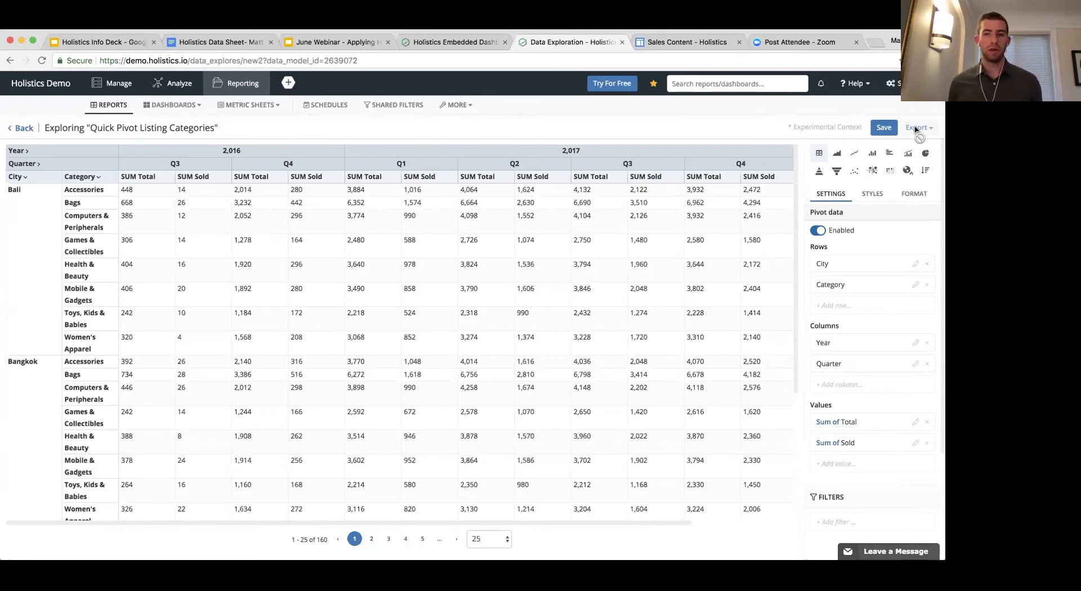
# Switch to the June Webinar presentation and show slide #3 on self-serve data imports.
pyautogui.click(337, 43)
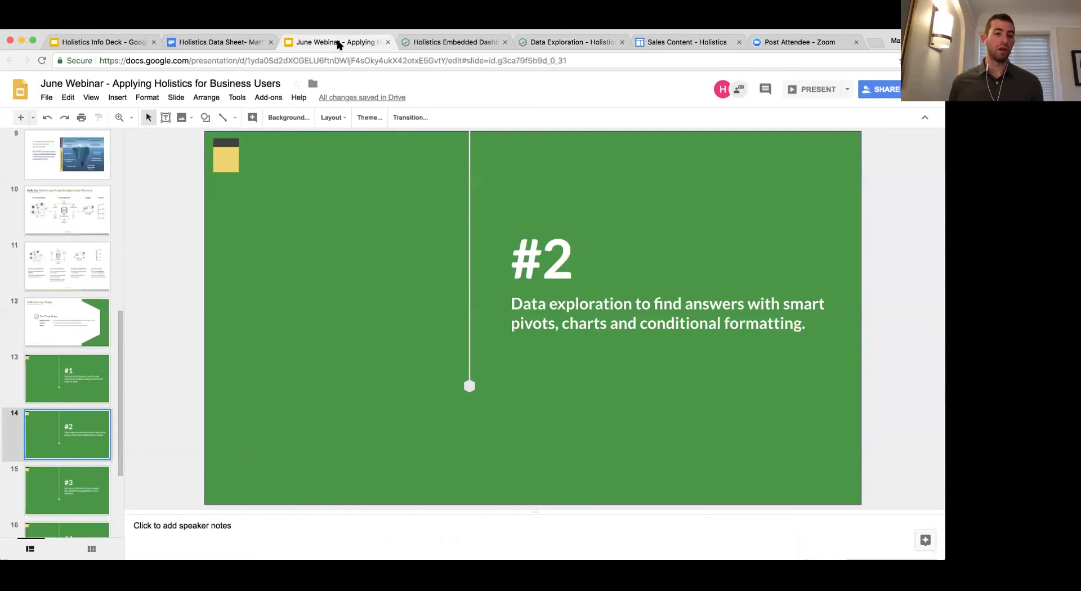
pyautogui.scroll(-2, 86, 376)
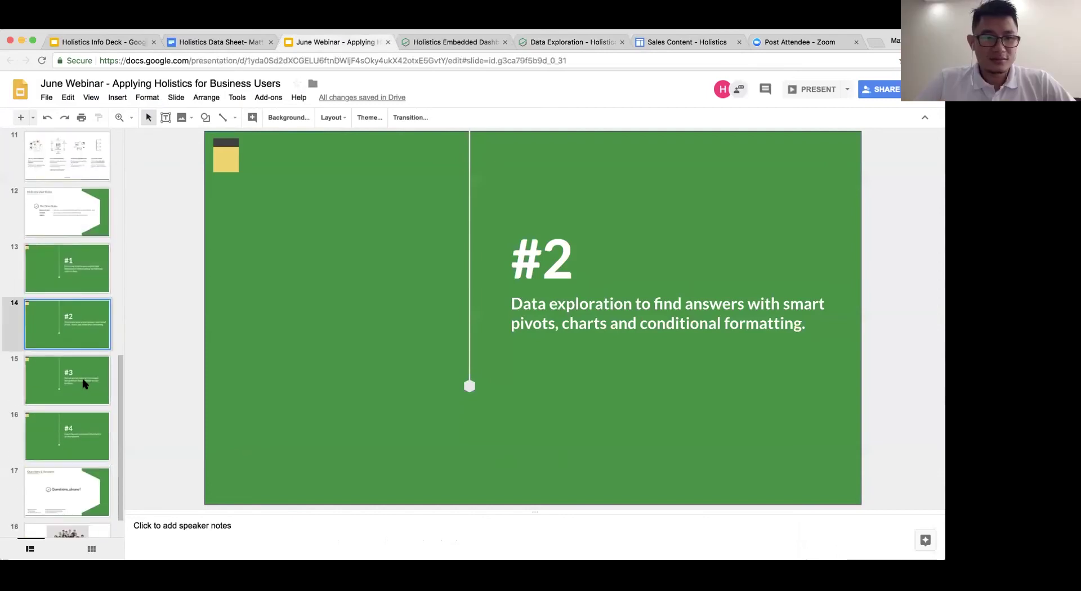
pyautogui.click(84, 383)
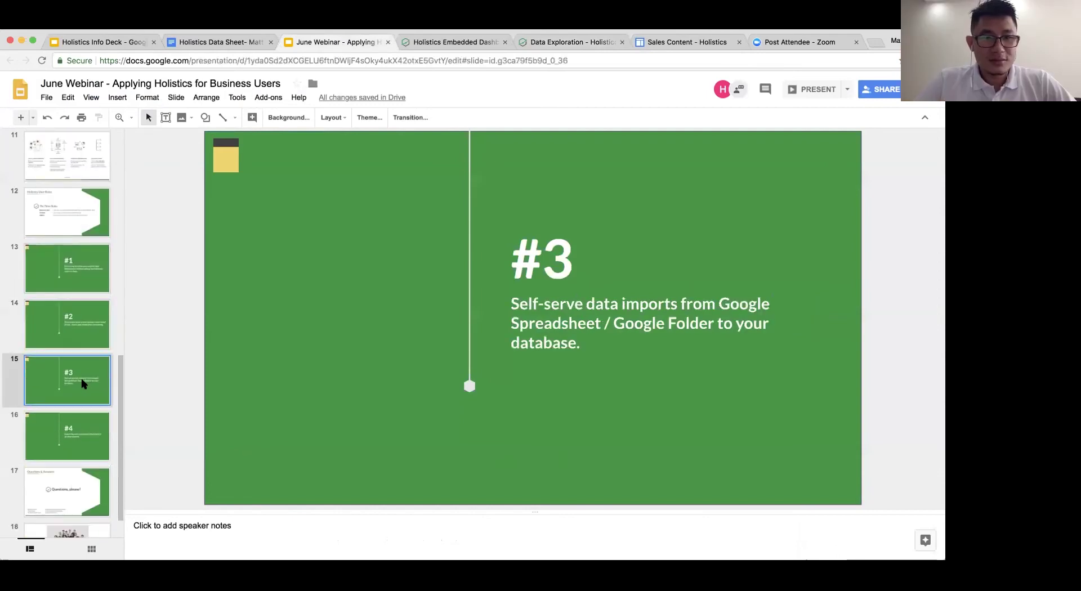
# Open the Holistics Data Manager, open the Google sheet behind the indo_cities table and copy its URL.
pyautogui.click(449, 44)
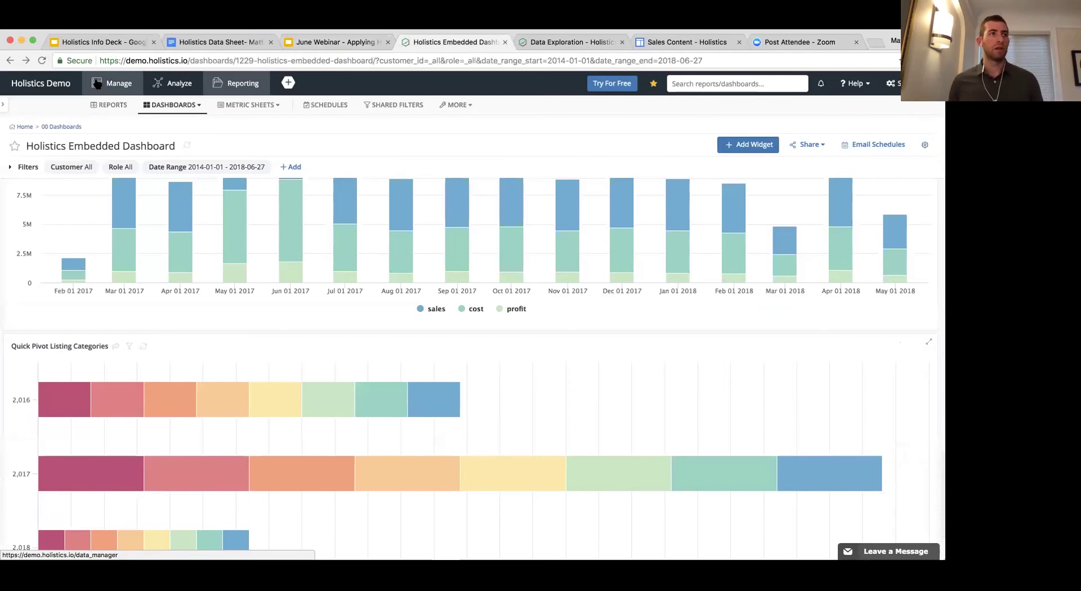
pyautogui.click(97, 83)
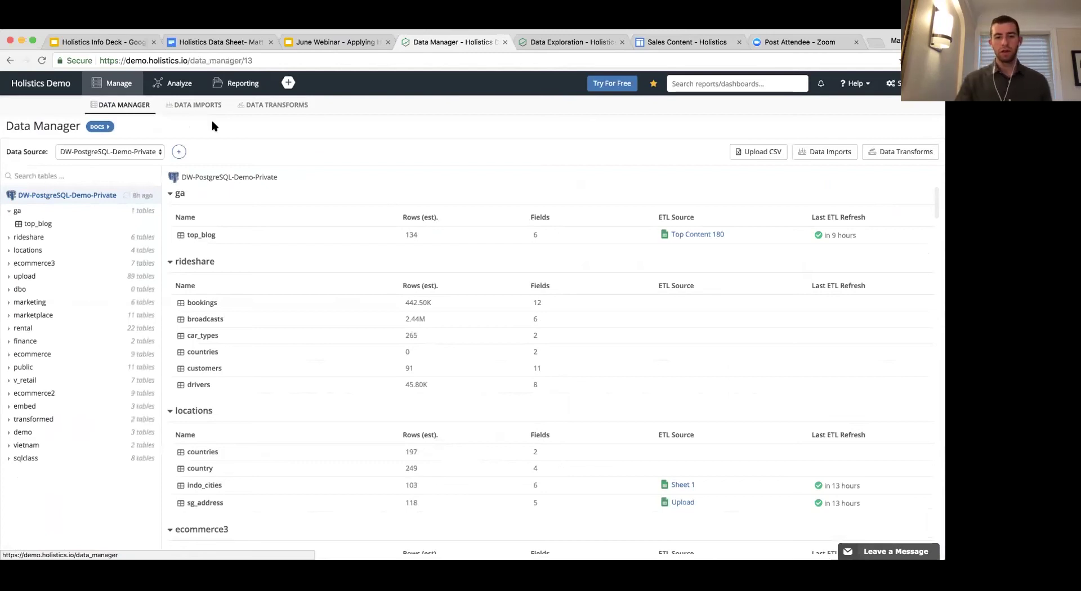
pyautogui.click(680, 485)
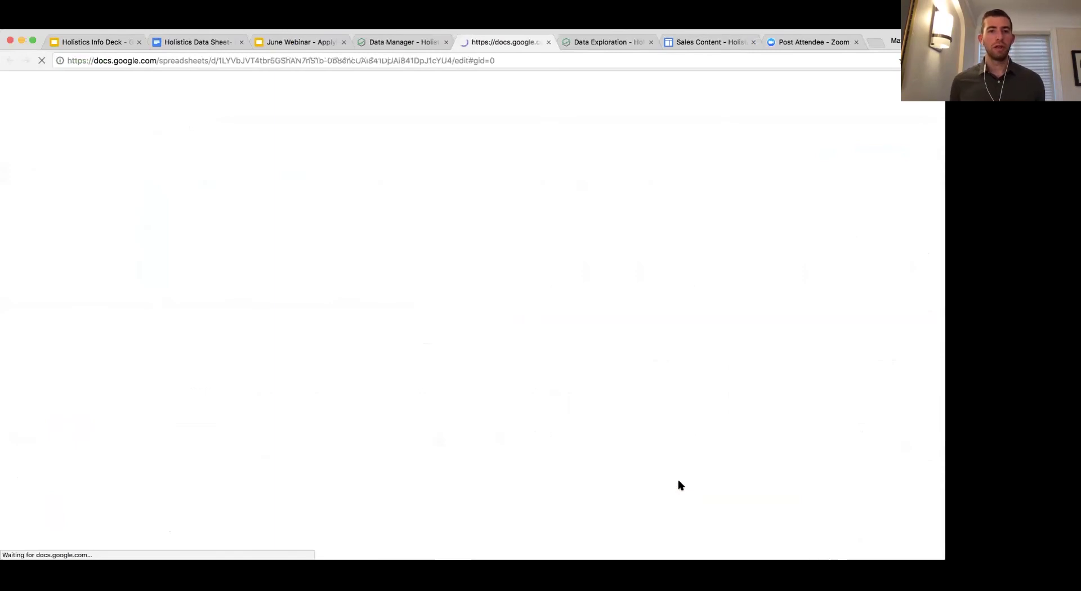
pyautogui.click(218, 60)
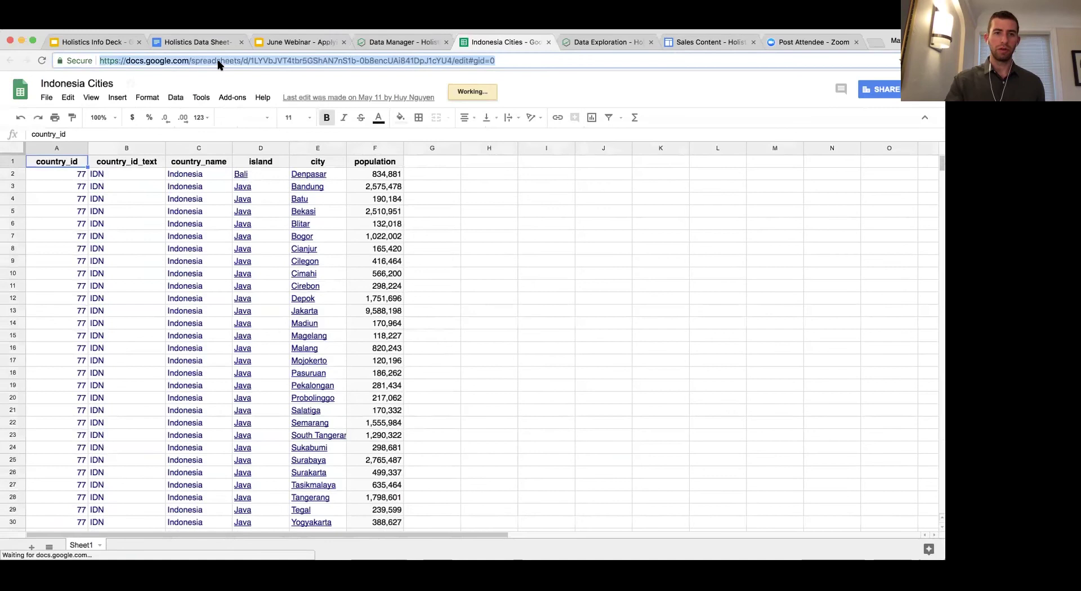
# Start a new Holistics data import with Google Spreadsheet as the source, enter the Indonesia Cities sheet URL and validate it.
pyautogui.click(375, 44)
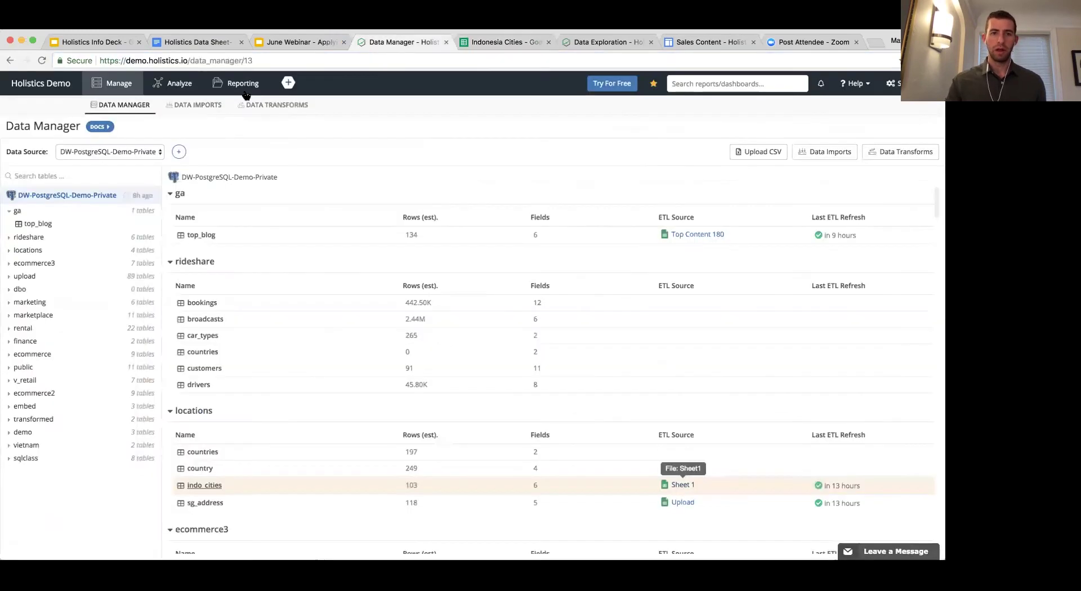
pyautogui.click(210, 107)
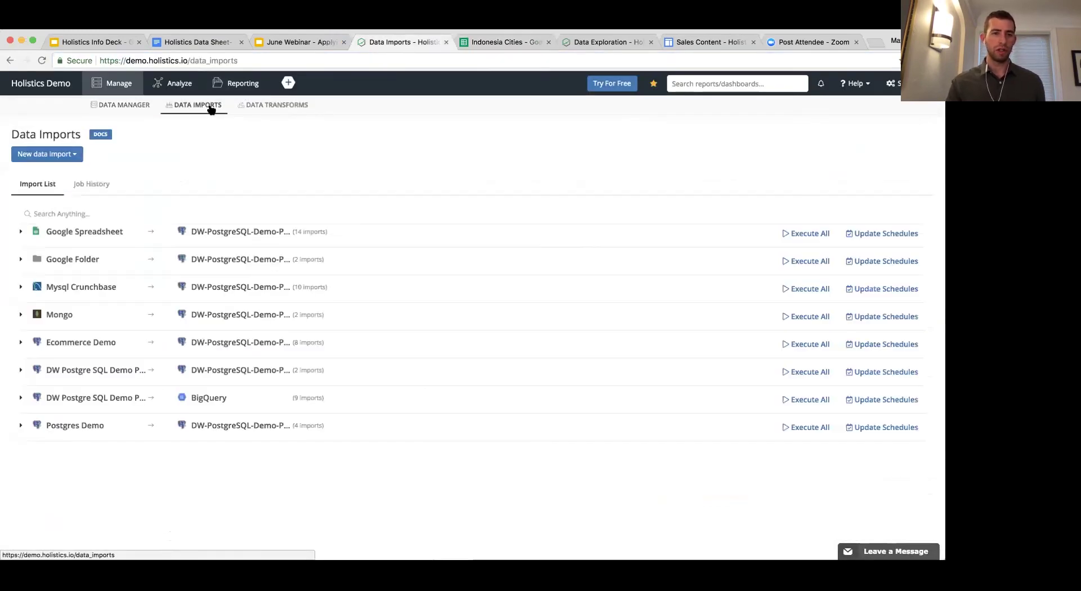
pyautogui.click(39, 158)
pyautogui.click(41, 173)
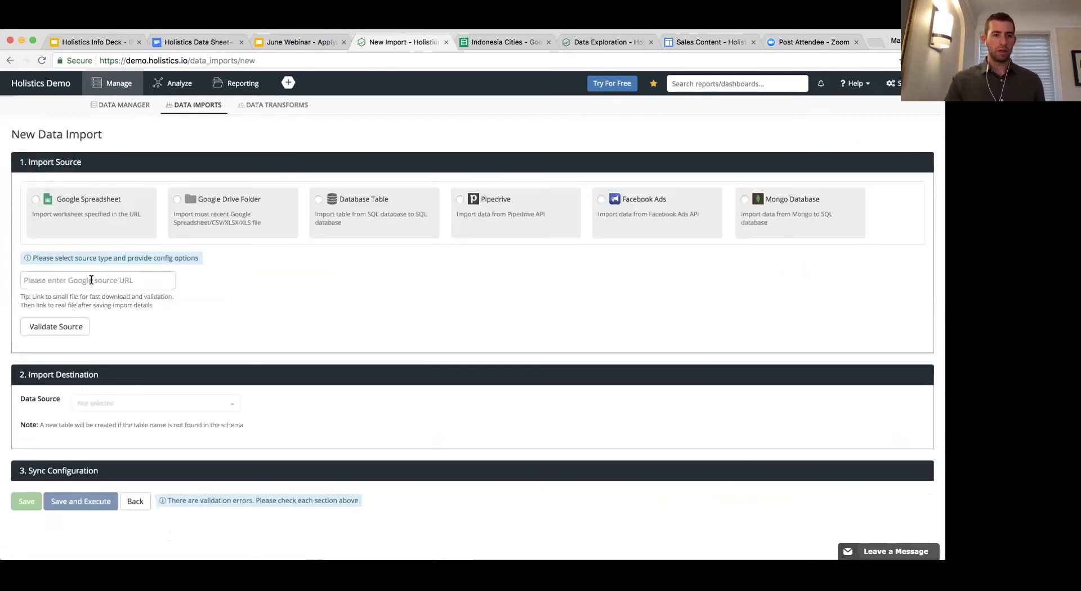
pyautogui.click(60, 276)
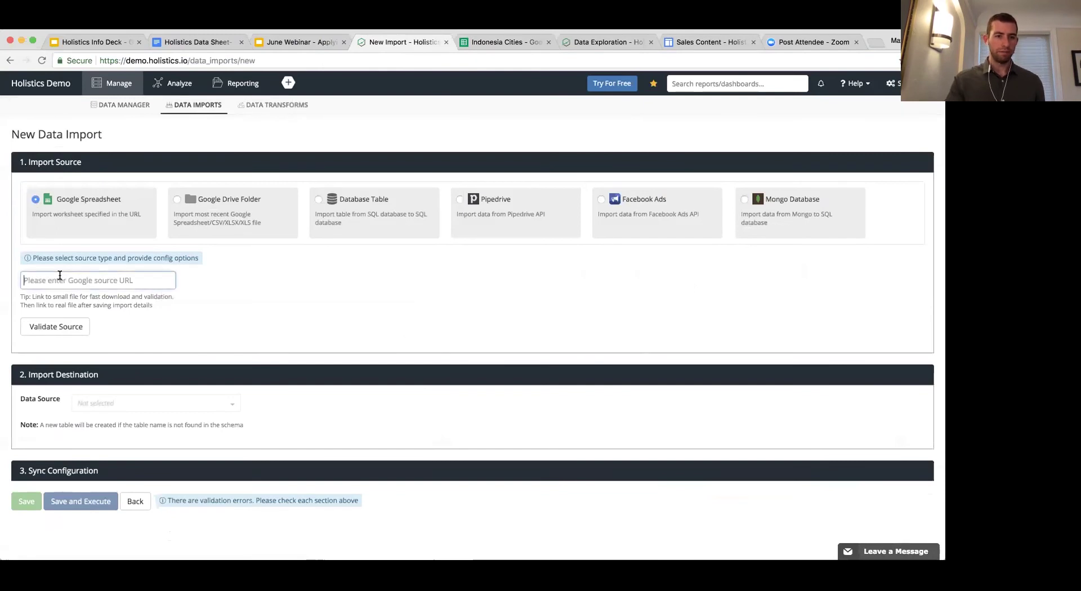
pyautogui.press('super+v')
pyautogui.click(54, 327)
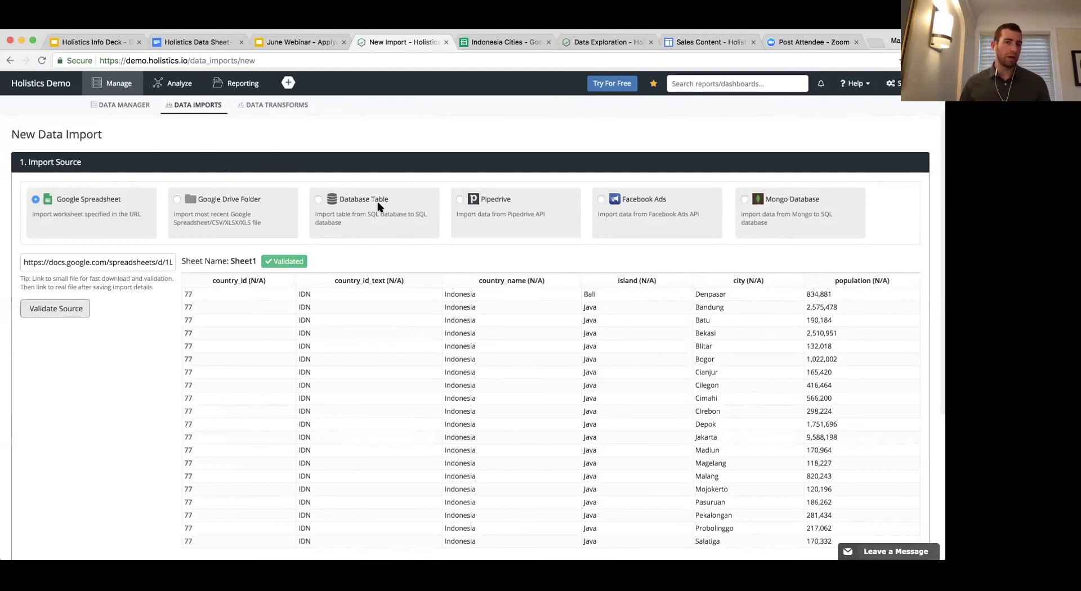
# Look over the Data Transforms and Data Imports lists, and show slide #4 on exporting and automated schedules in the webinar presentation.
pyautogui.click(281, 108)
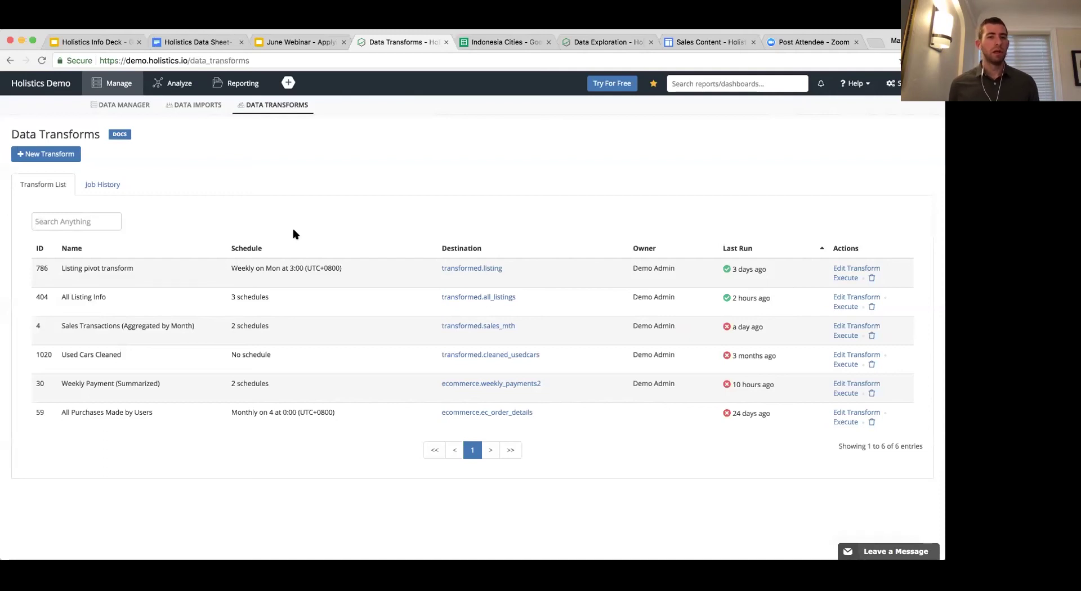
pyautogui.click(202, 107)
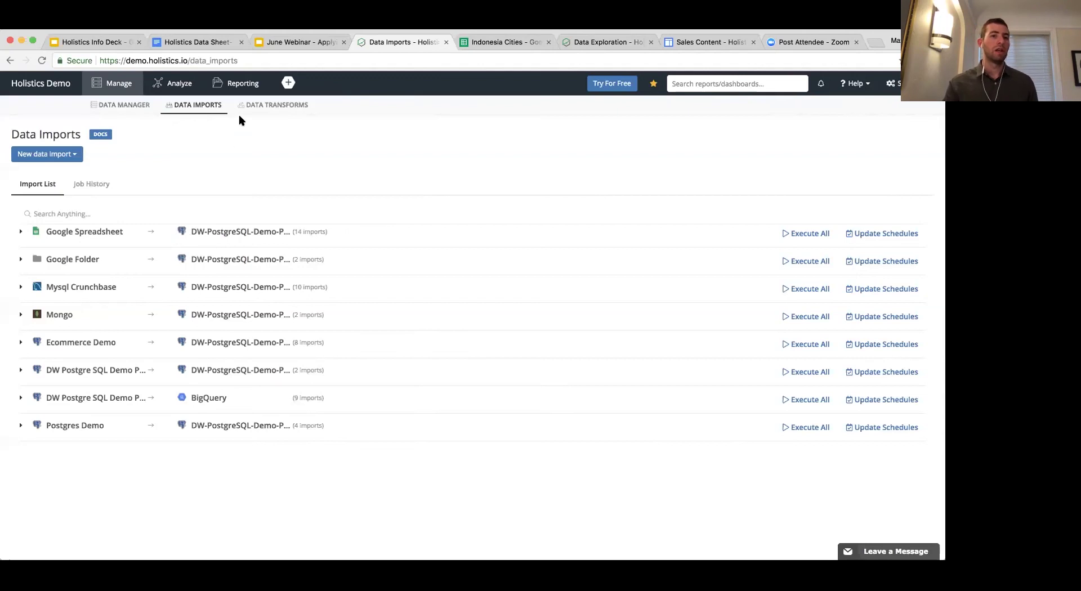
pyautogui.click(287, 43)
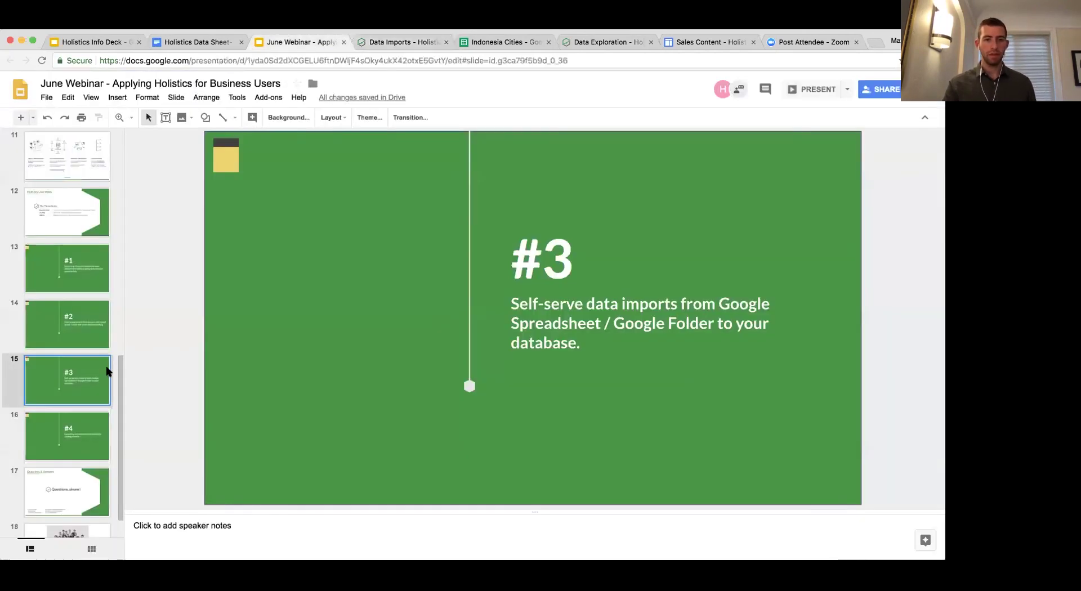
pyautogui.click(59, 426)
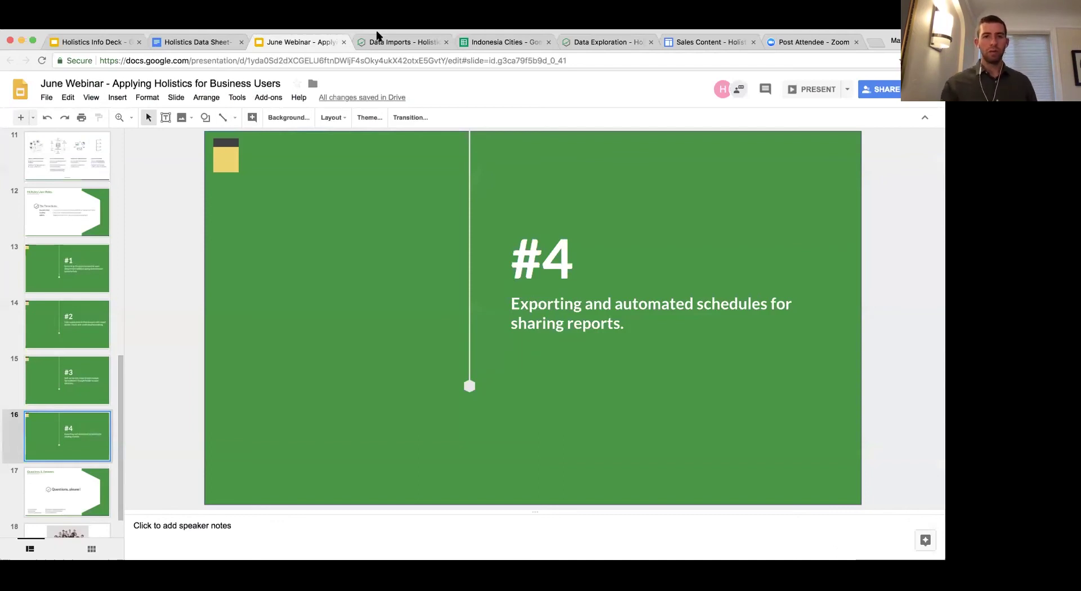
# Return to Holistics, open the Holistics Embedded Dashboard from the 00 Dashboards folder and open its Quick Pivot Listing Categories report.
pyautogui.click(364, 49)
pyautogui.click(237, 83)
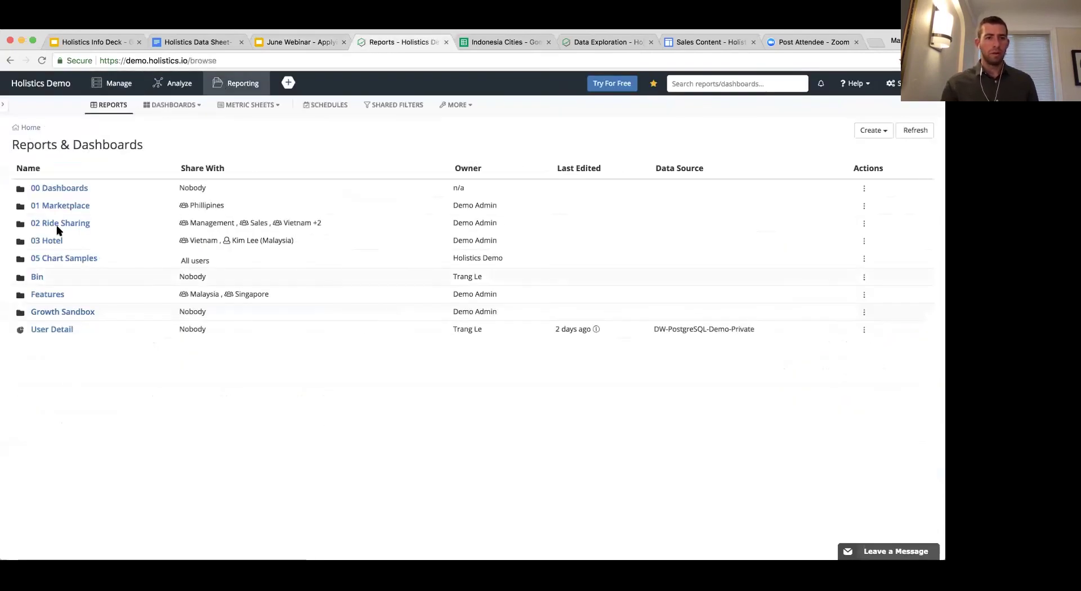
pyautogui.click(61, 190)
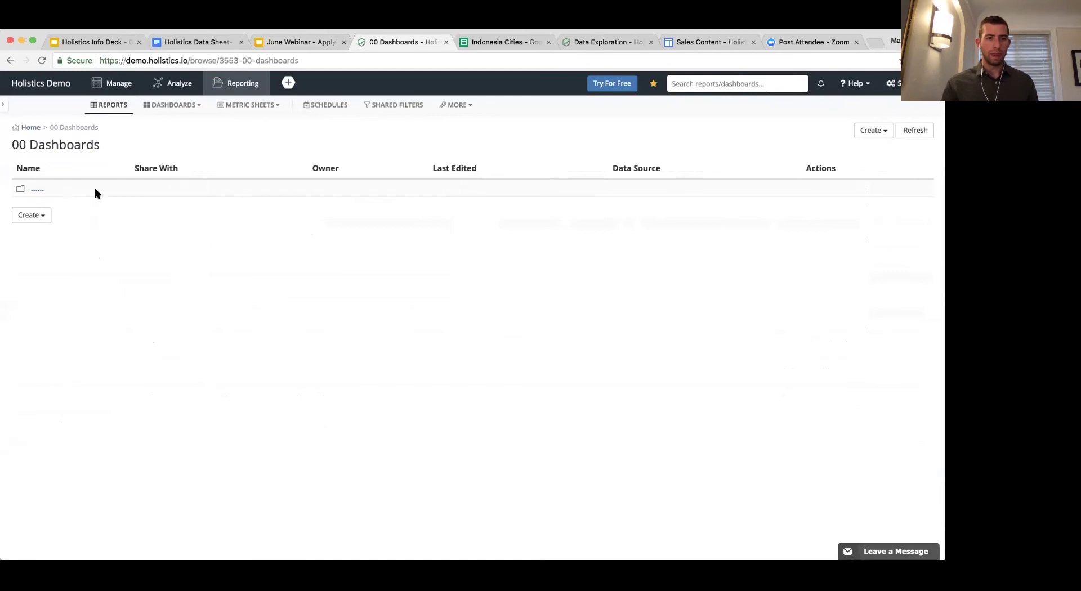
pyautogui.click(65, 259)
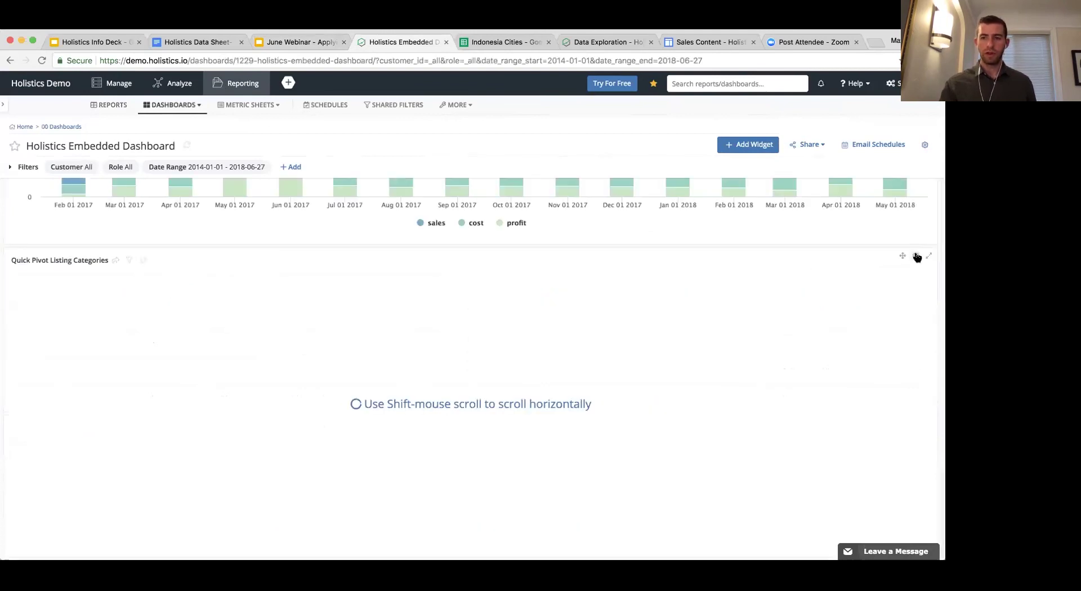
pyautogui.click(916, 256)
pyautogui.click(884, 289)
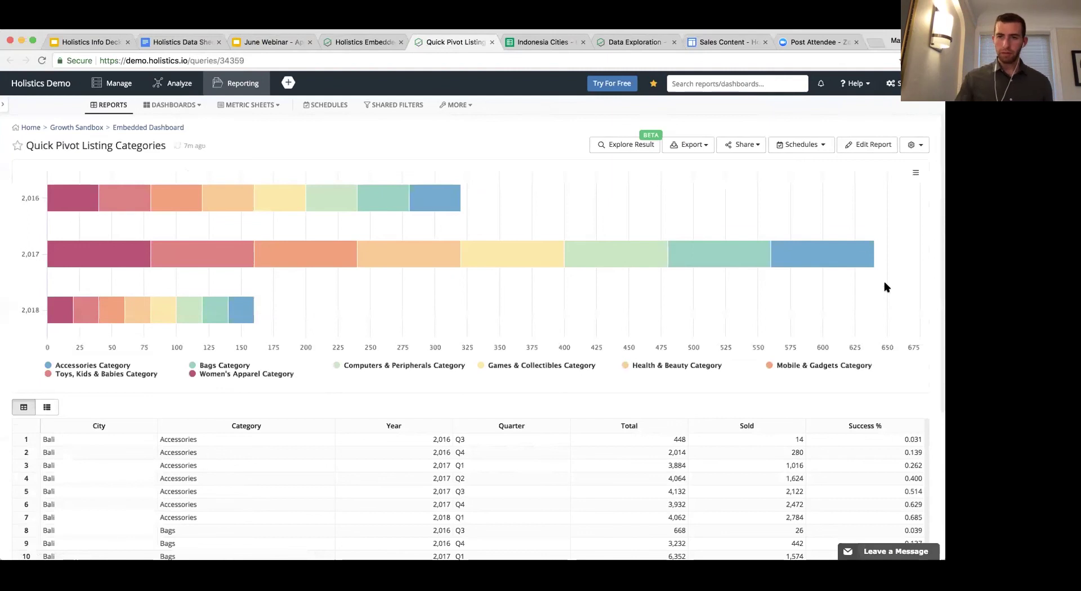
# Review the report's sharing and scheduling options, including its schedules list and new schedule form, without saving a schedule.
pyautogui.click(742, 148)
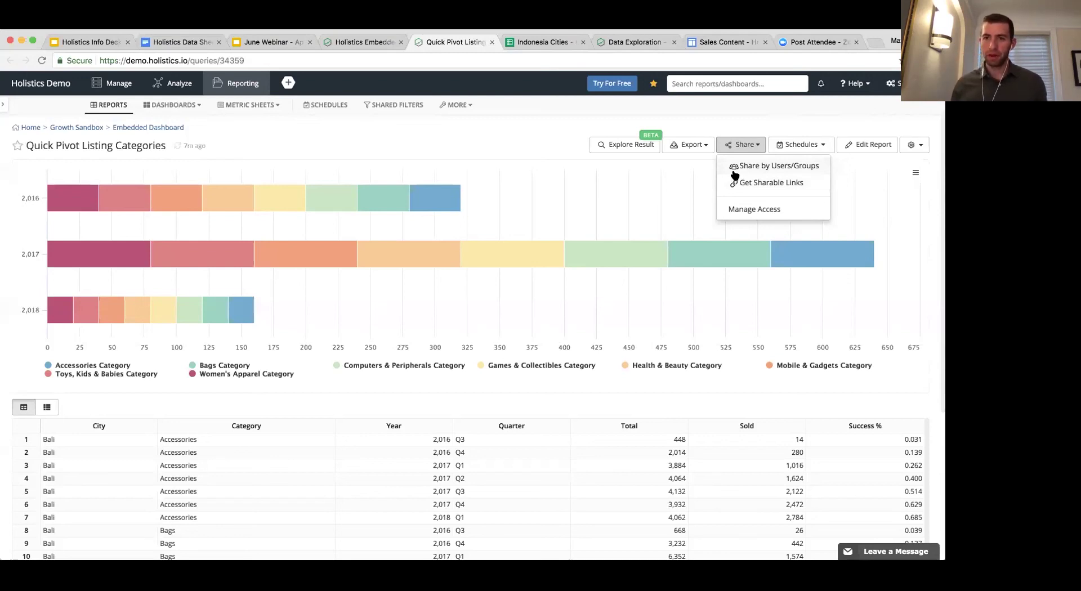
pyautogui.click(817, 151)
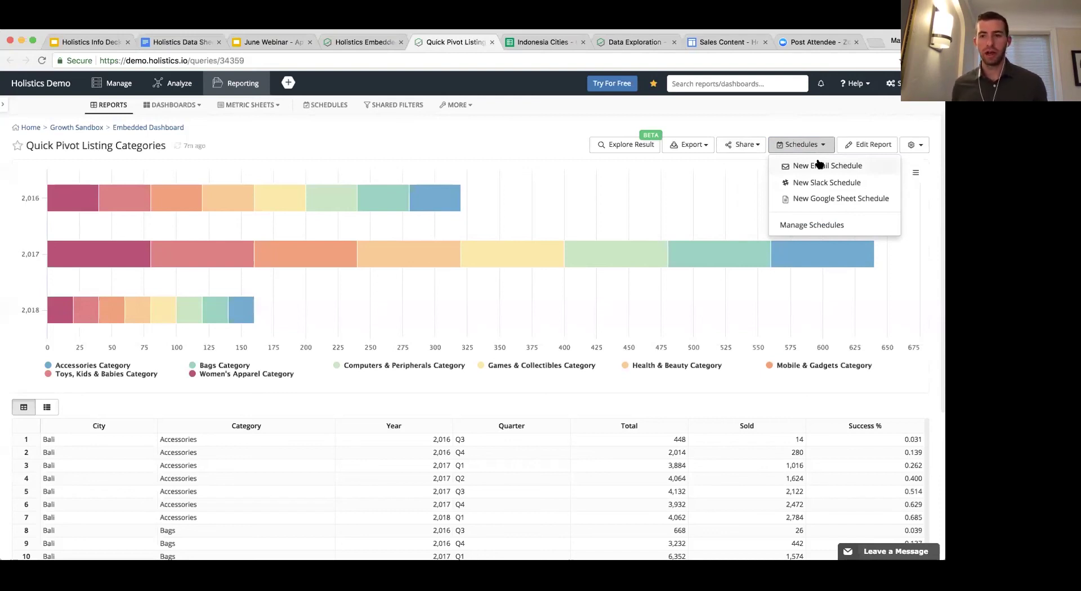
pyautogui.click(816, 225)
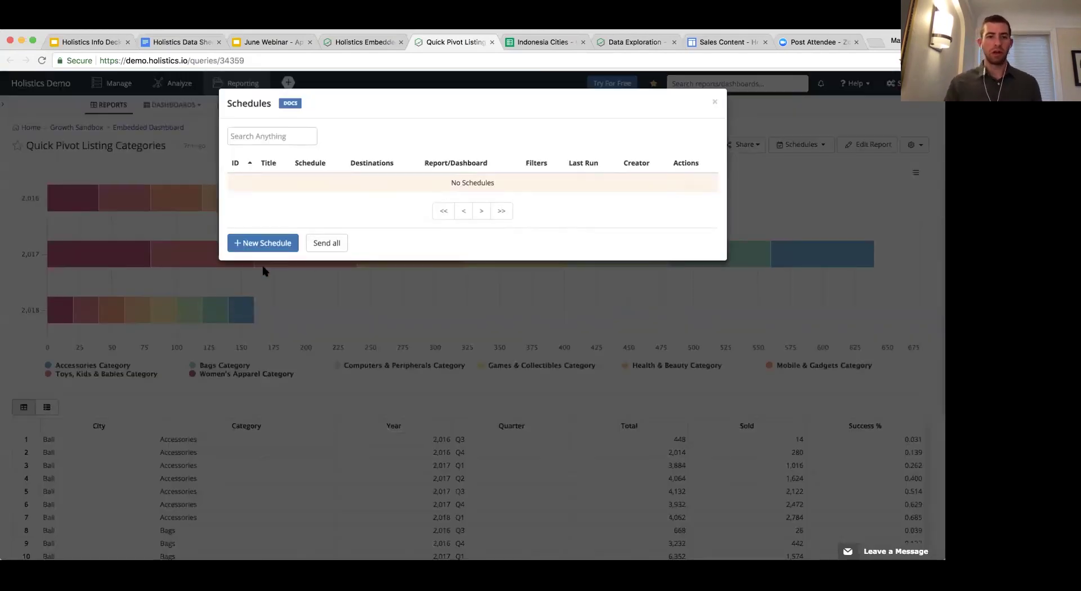
pyautogui.click(259, 241)
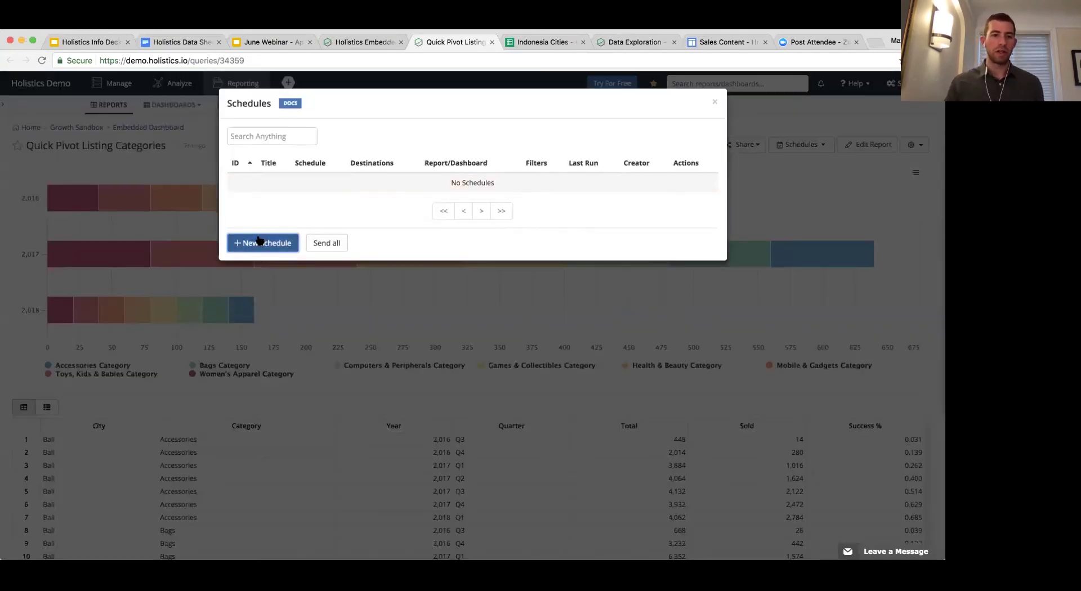
pyautogui.click(336, 196)
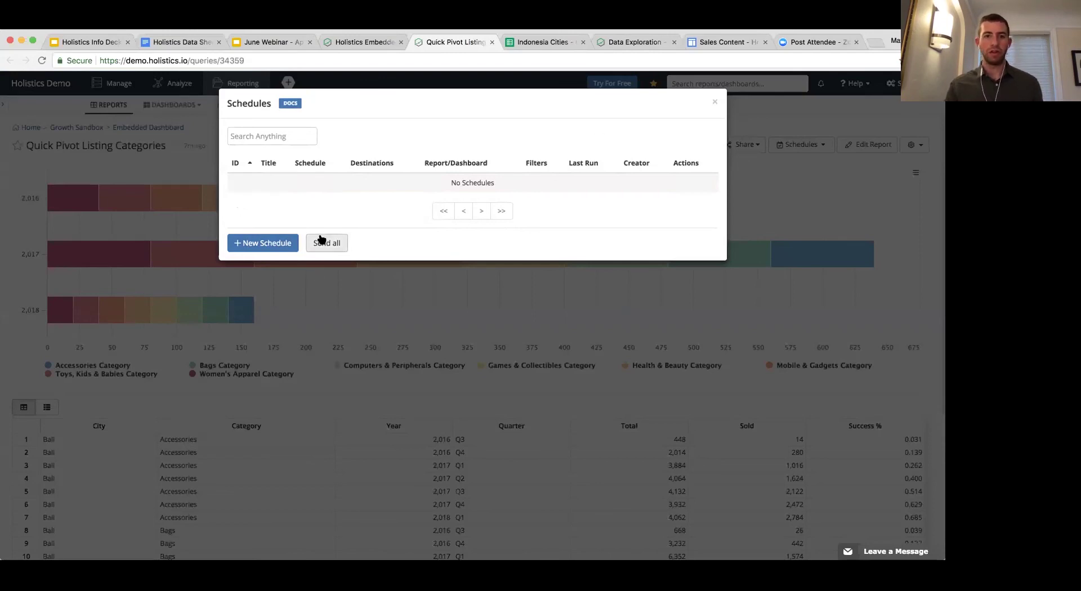
pyautogui.click(712, 103)
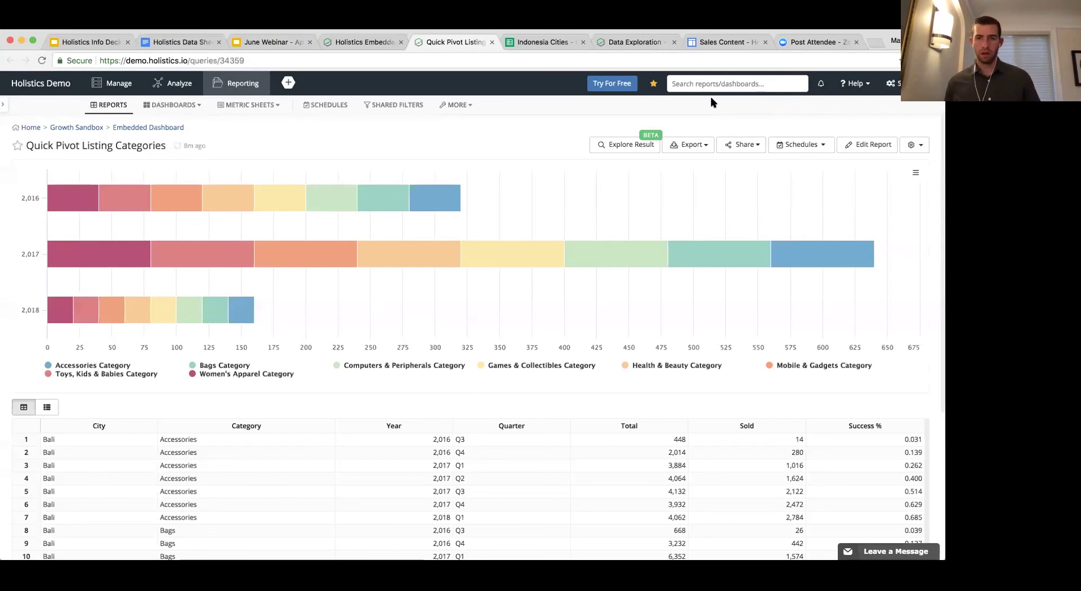
# View the Overview KPIs metric sheet and return to slide #4 of the webinar presentation.
pyautogui.click(267, 107)
pyautogui.click(261, 126)
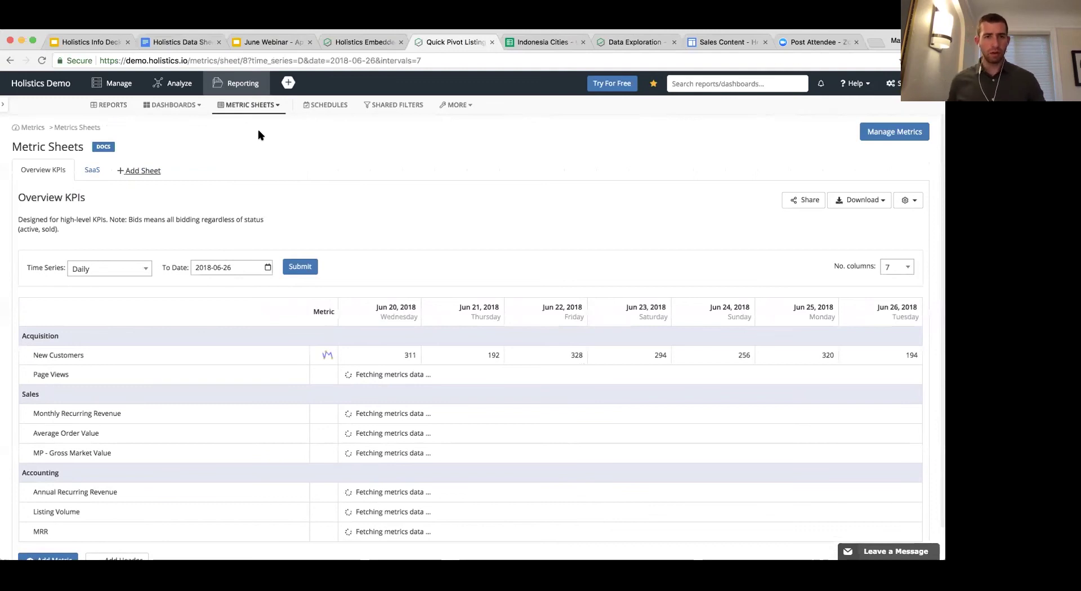
pyautogui.click(282, 44)
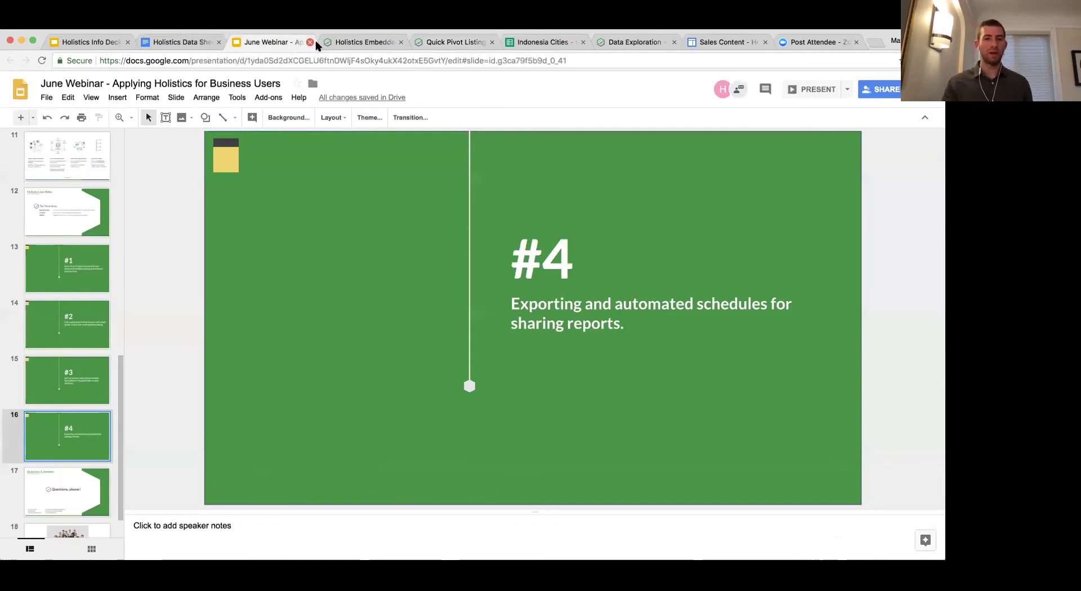
# Switch to the Holistics Embedded Dashboard, open the Overview KPIs metric sheet from there and examine its daily metrics.
pyautogui.click(333, 42)
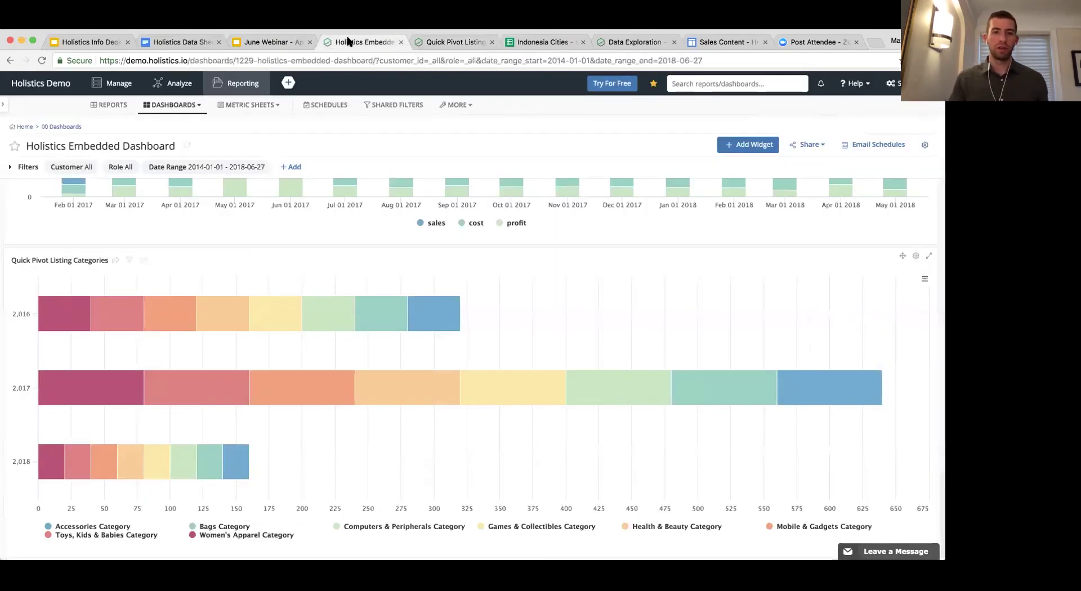
pyautogui.click(249, 104)
pyautogui.click(245, 129)
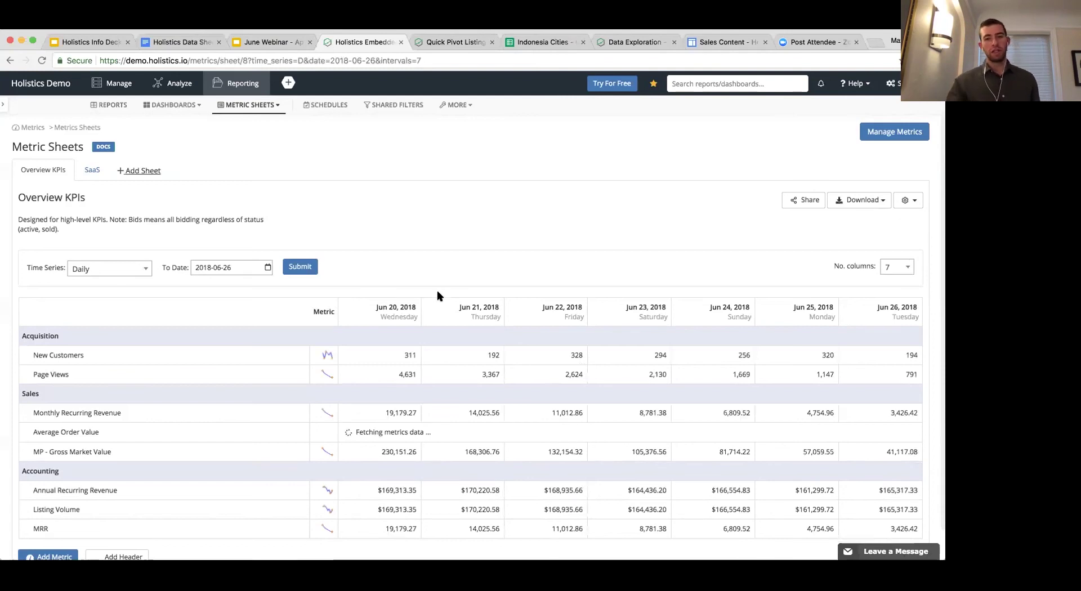
pyautogui.scroll(-1, 439, 269)
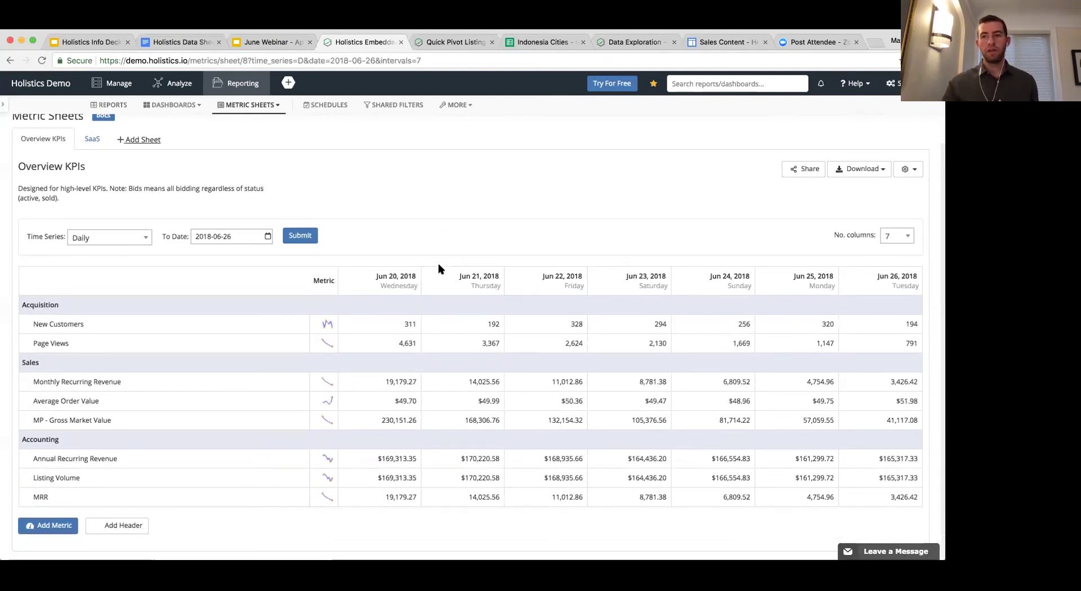
# Review the metrics available to add to the Overview KPIs sheet without adding one.
pyautogui.click(50, 530)
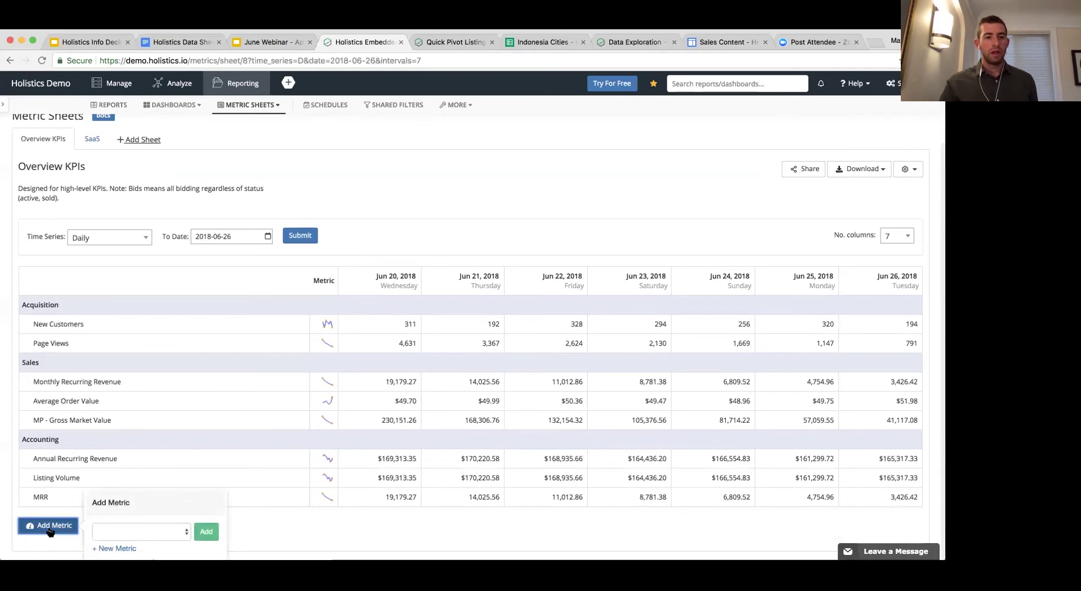
pyautogui.click(133, 533)
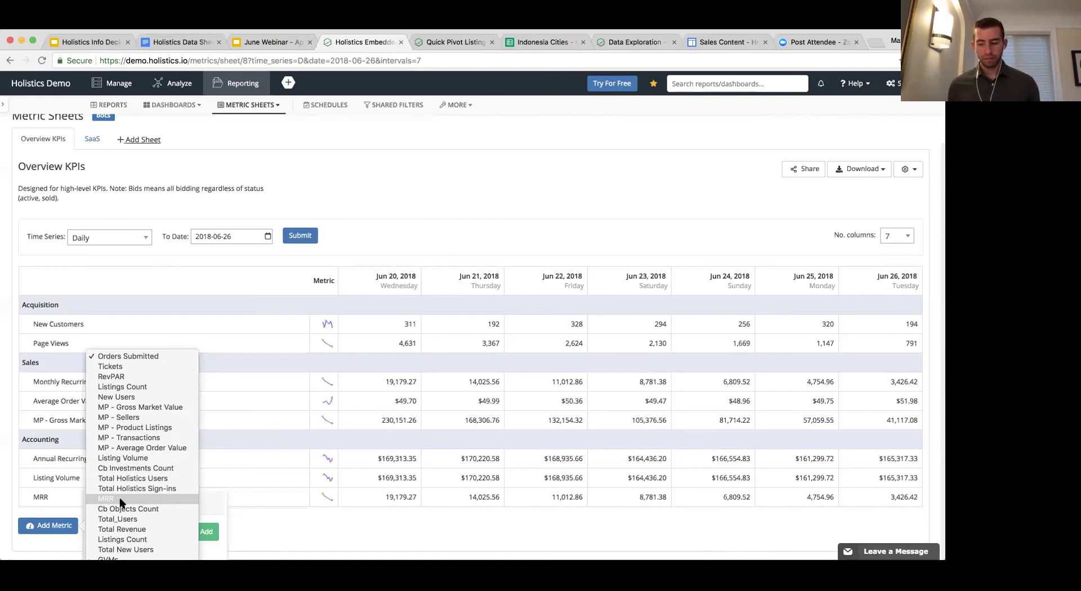
pyautogui.click(439, 232)
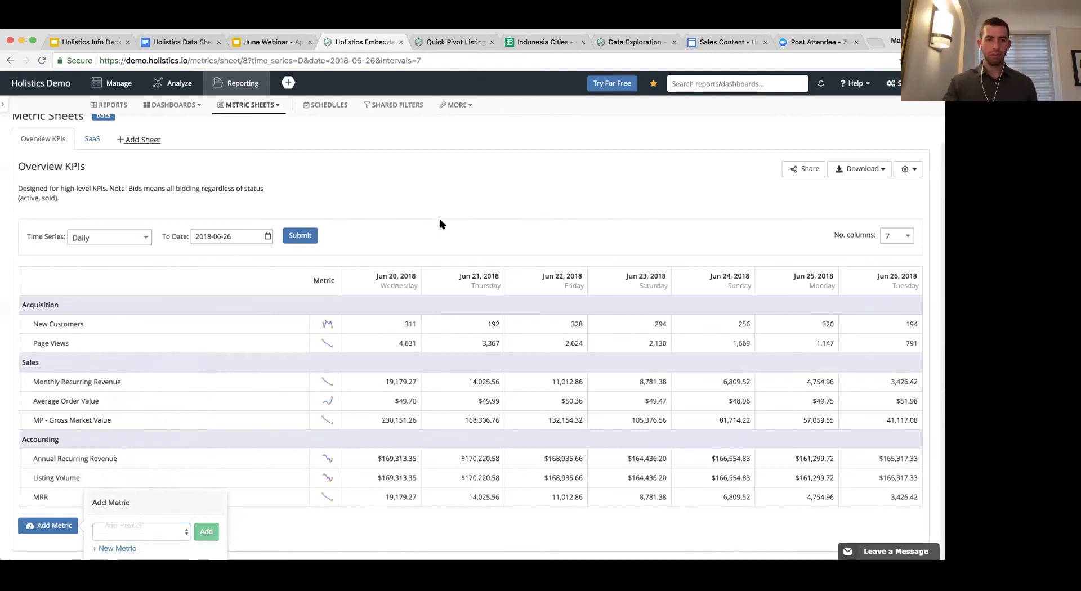
# Review the Overview KPIs sheet's time series choices and end-date calendar without changing the daily view.
pyautogui.click(114, 236)
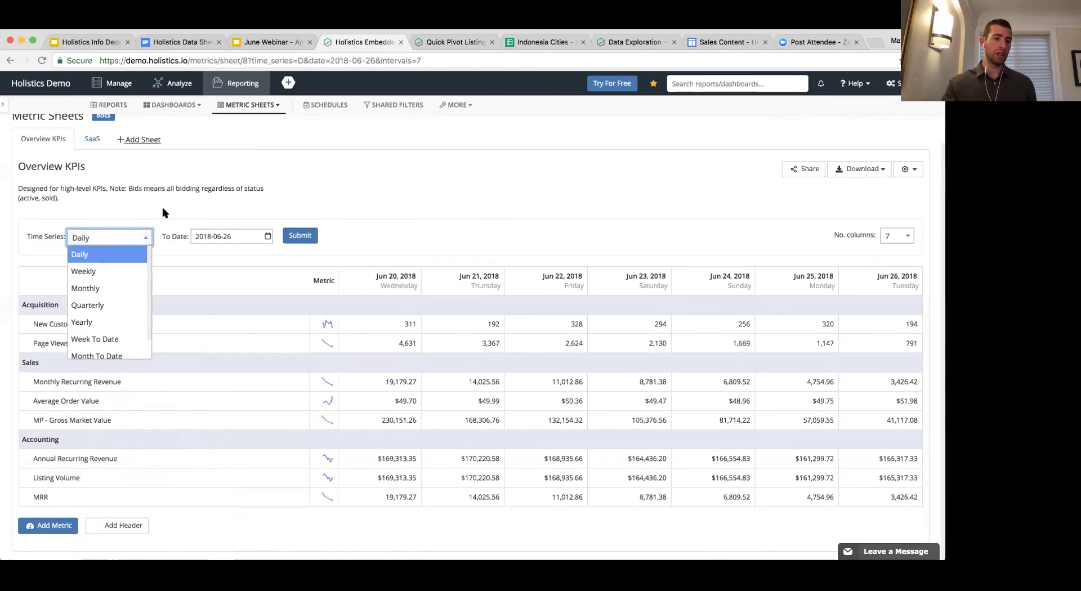
pyautogui.click(115, 236)
pyautogui.click(234, 236)
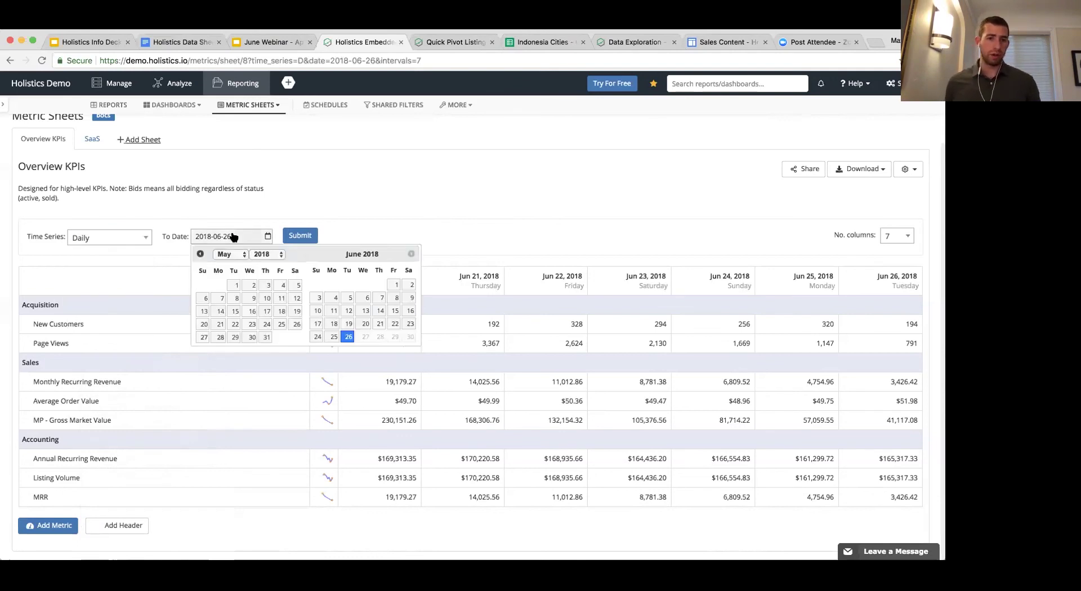
pyautogui.click(400, 221)
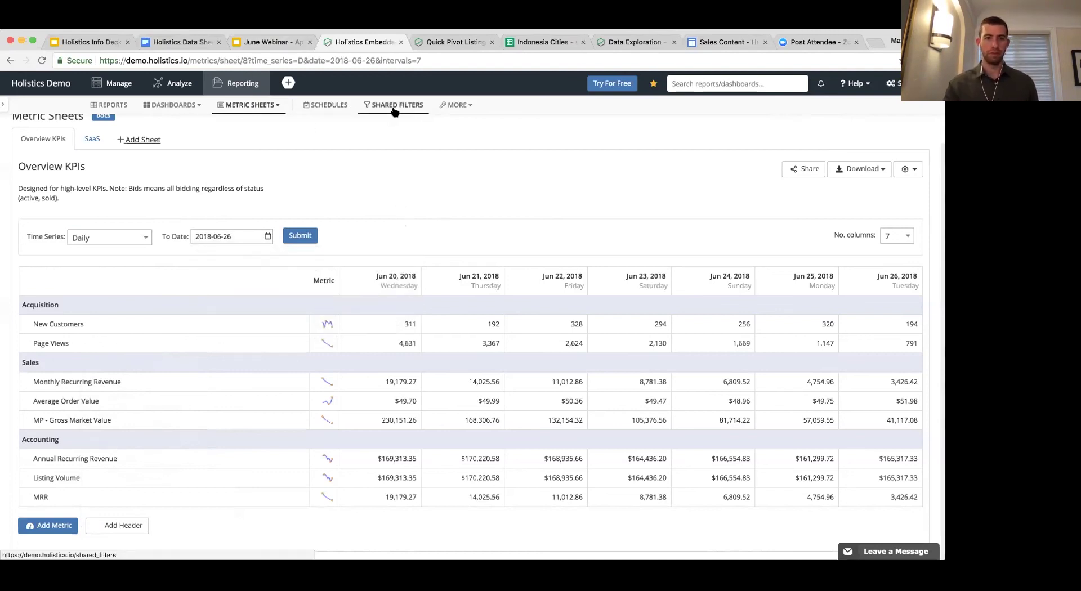
pyautogui.click(441, 109)
pyautogui.click(378, 152)
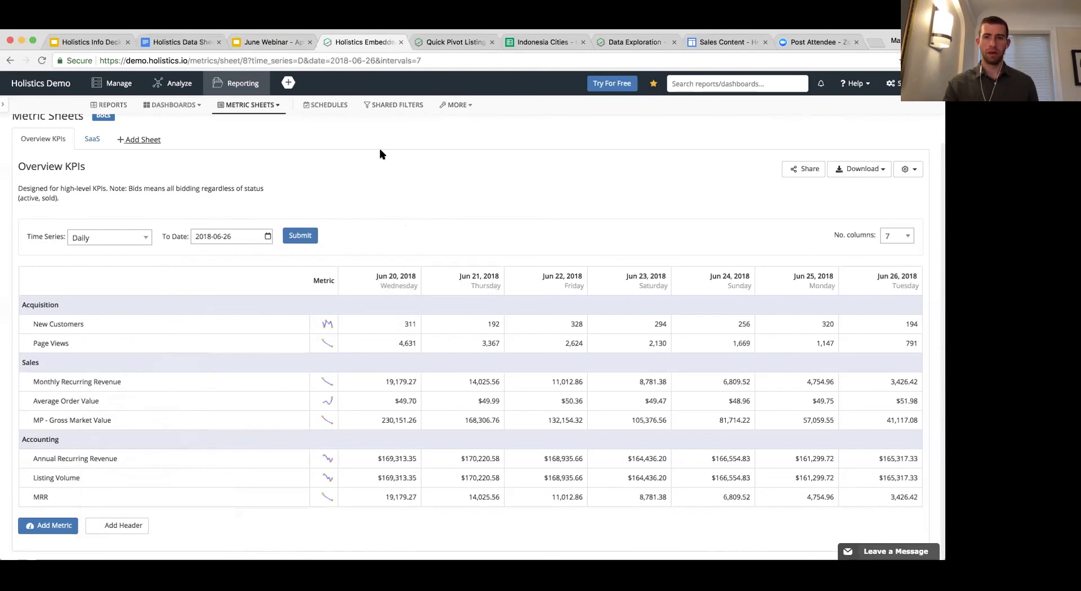
# Check slide #4 of the webinar presentation, return to Holistics and open the Holistics Embedded Dashboard from the 00 Dashboards folder.
pyautogui.click(246, 45)
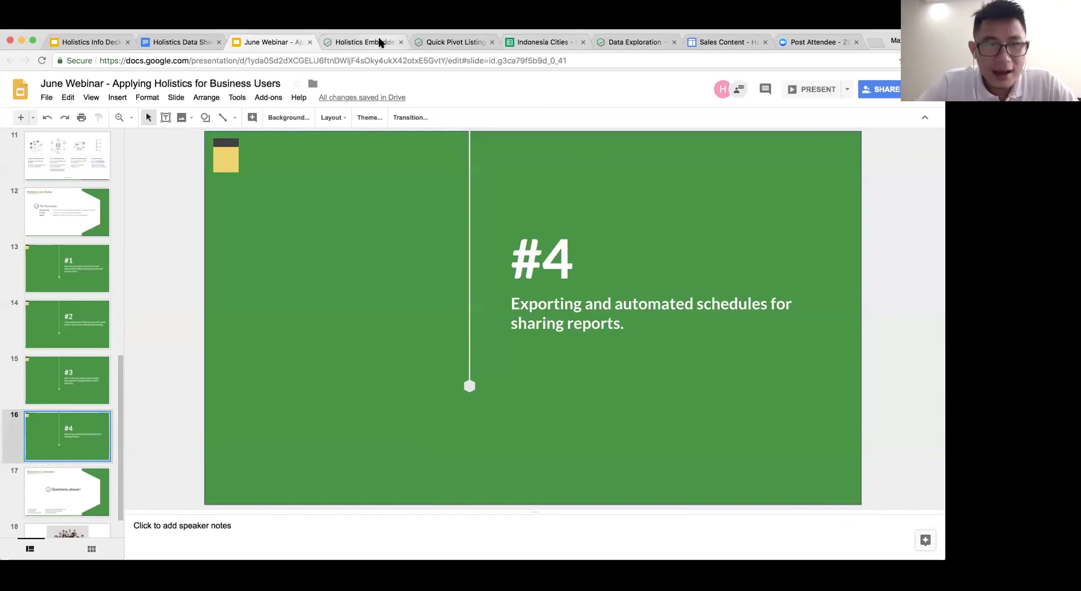
pyautogui.click(380, 43)
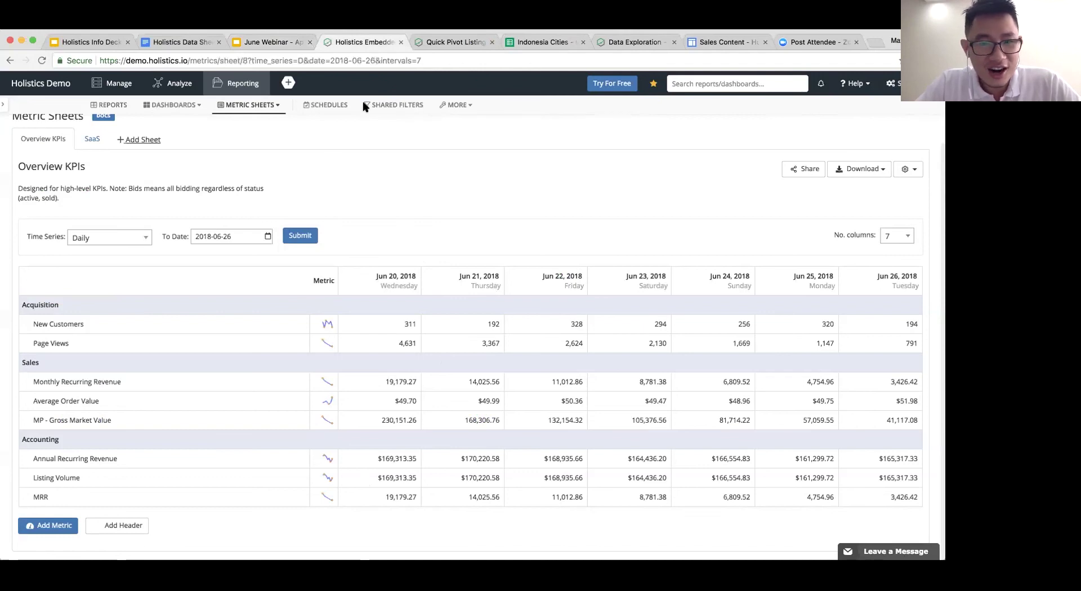
pyautogui.click(109, 105)
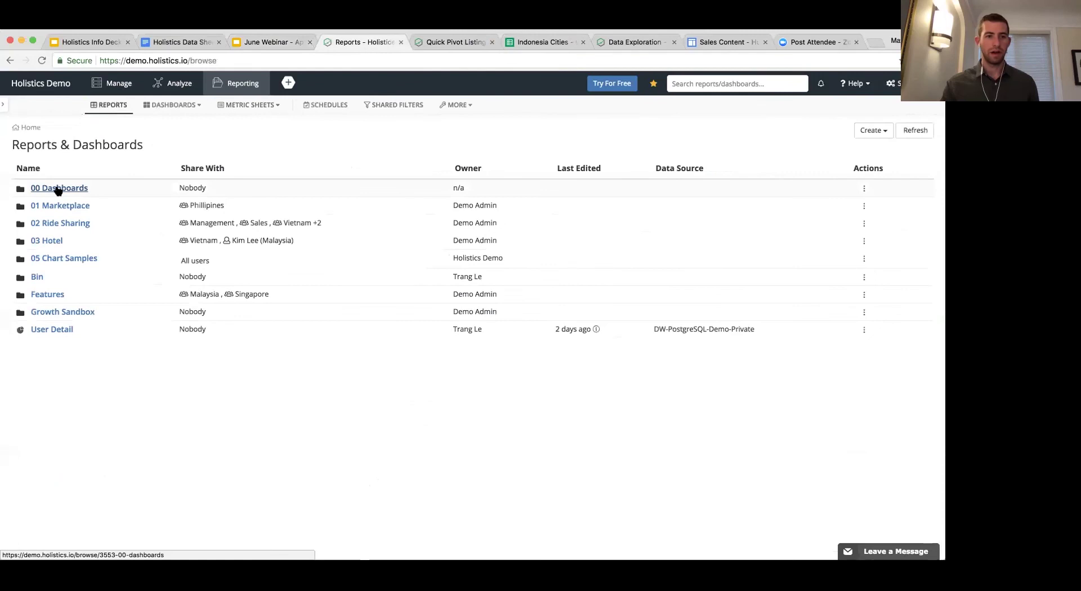
pyautogui.click(79, 189)
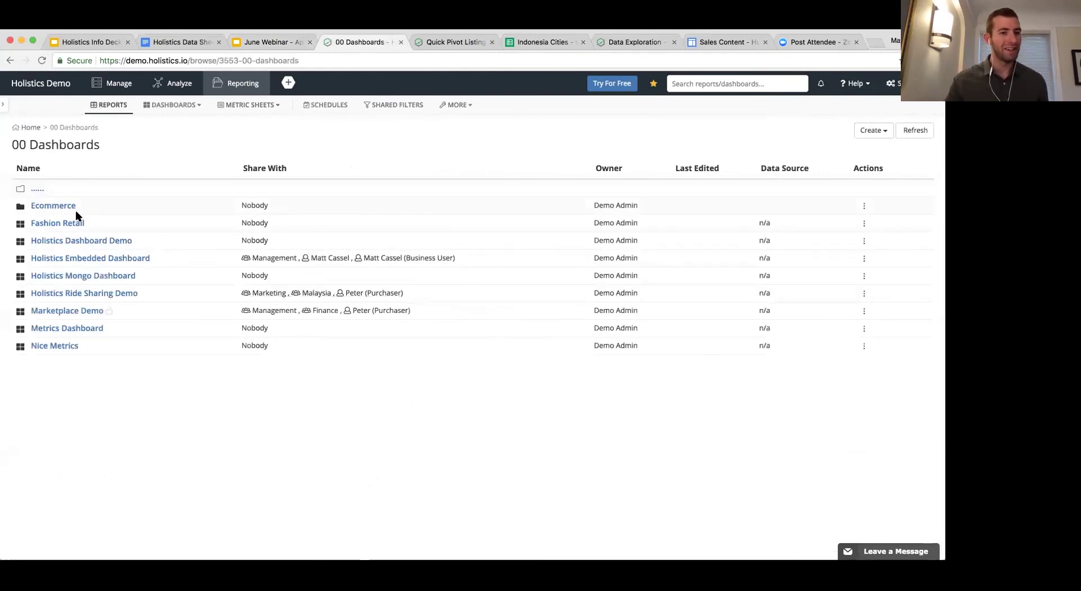
pyautogui.click(75, 259)
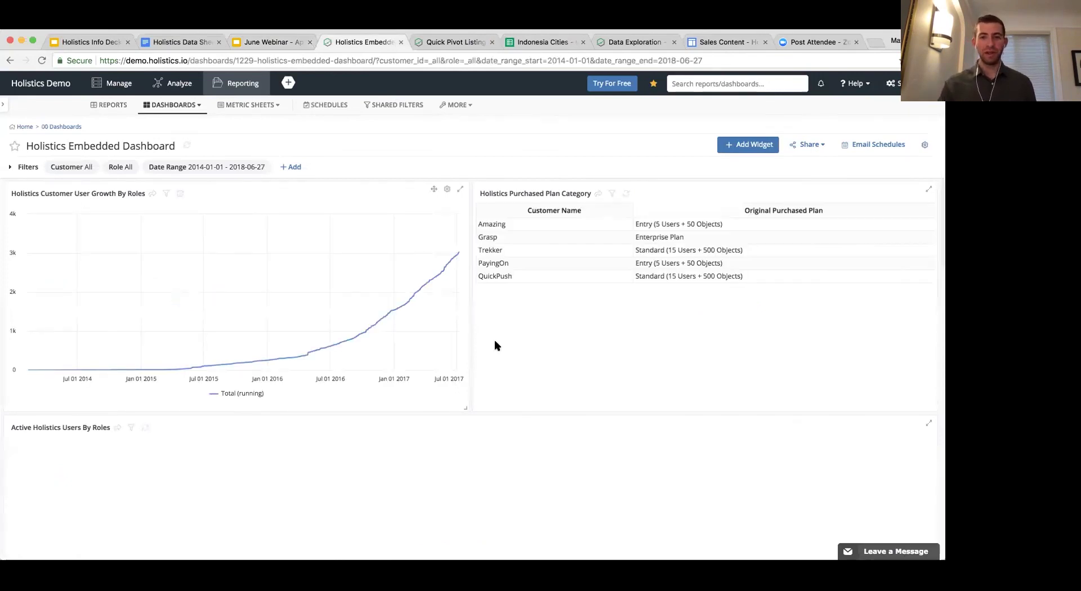
# Review the export and sorting options of the Active Holistics Users By Roles chart.
pyautogui.scroll(-5, 509, 349)
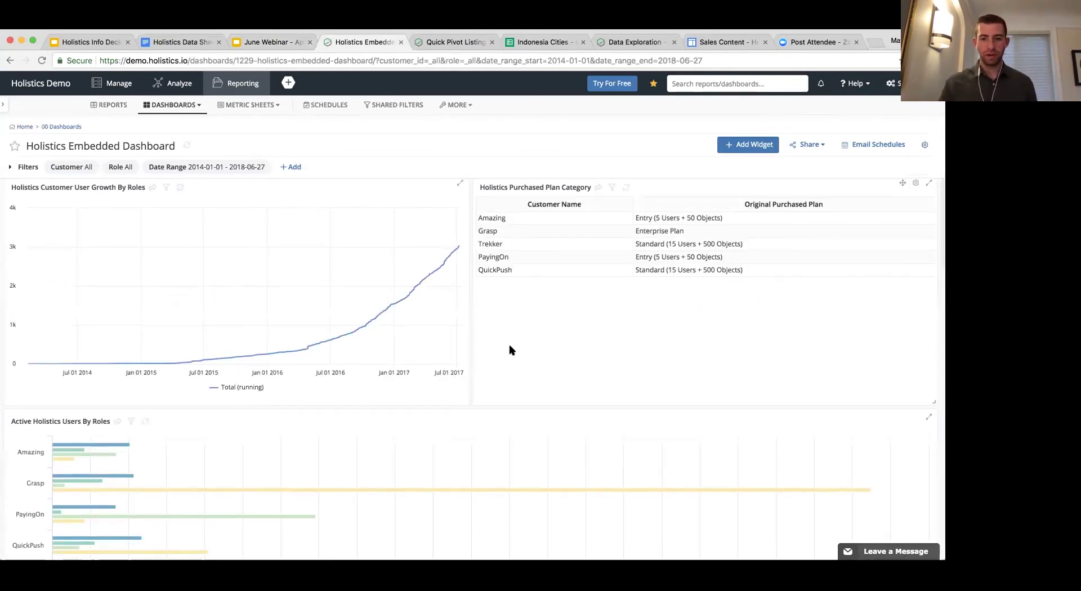
pyautogui.click(924, 325)
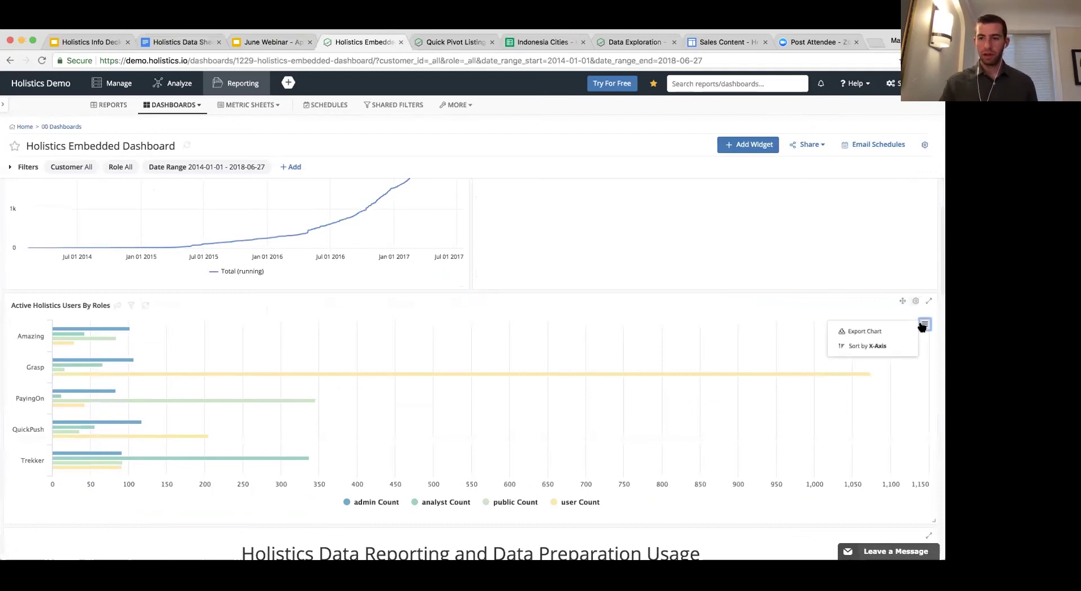
pyautogui.moveTo(885, 349)
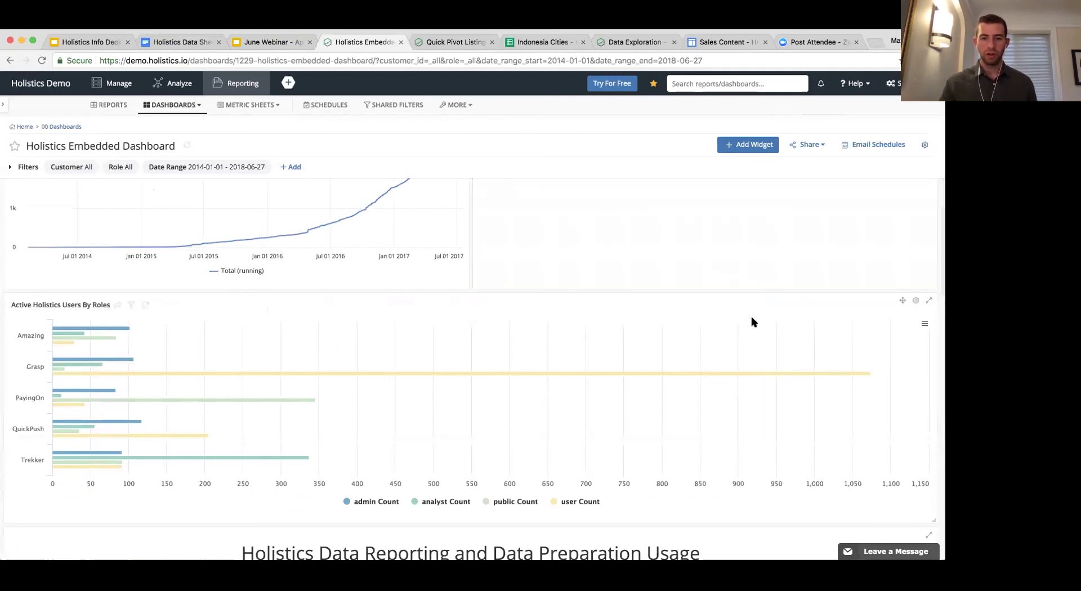
# Examine the Profitability Report widget's chart export, X-axis sorting and Excel or CSV download options without applying any.
pyautogui.scroll(-15, 751, 322)
pyautogui.click(925, 214)
pyautogui.moveTo(895, 239)
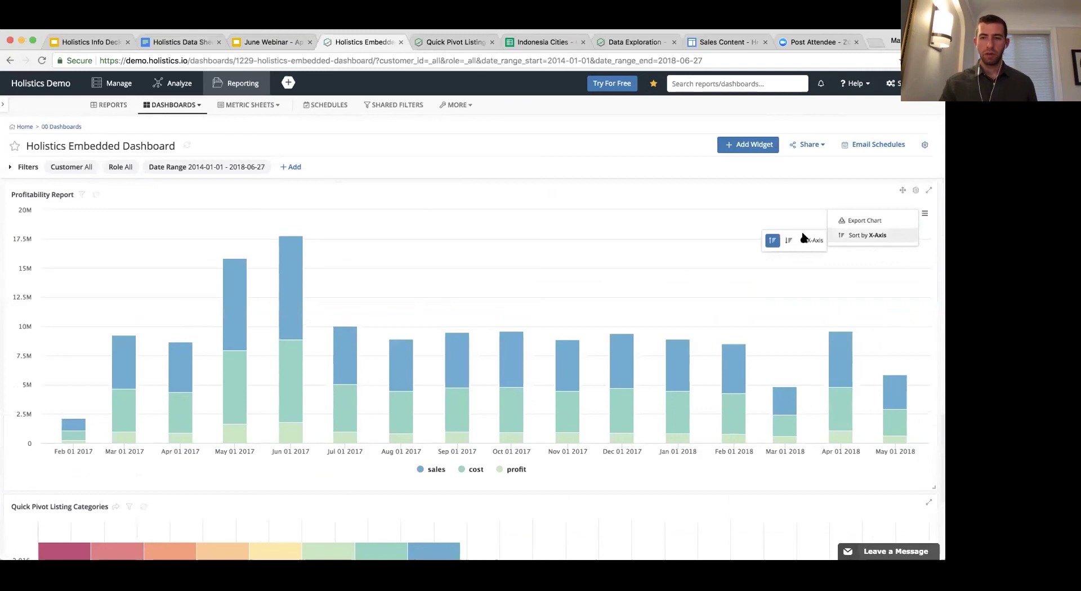
pyautogui.moveTo(845, 220)
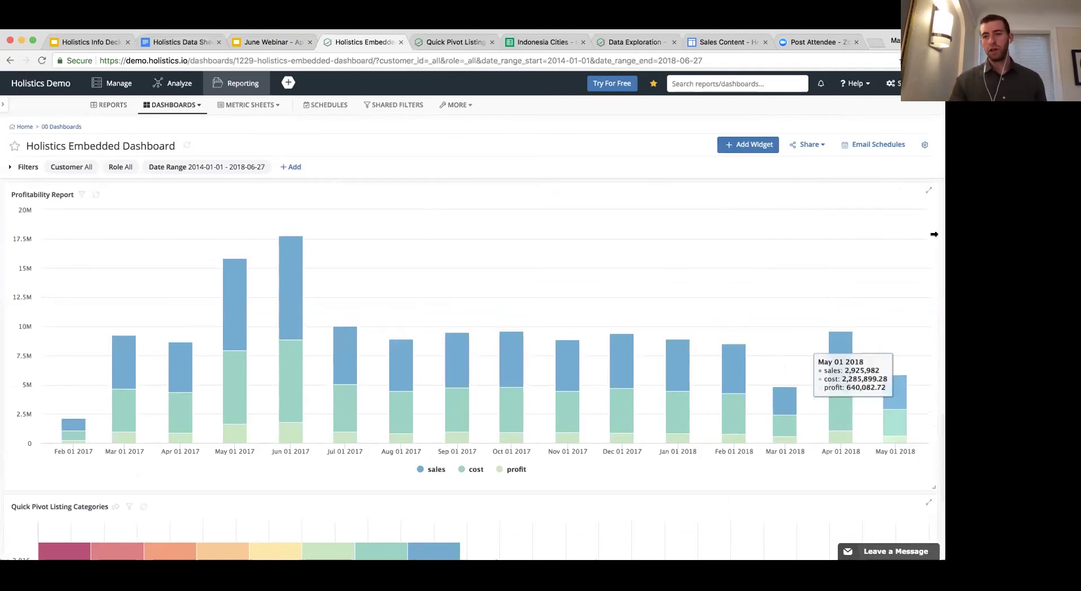
pyautogui.click(923, 214)
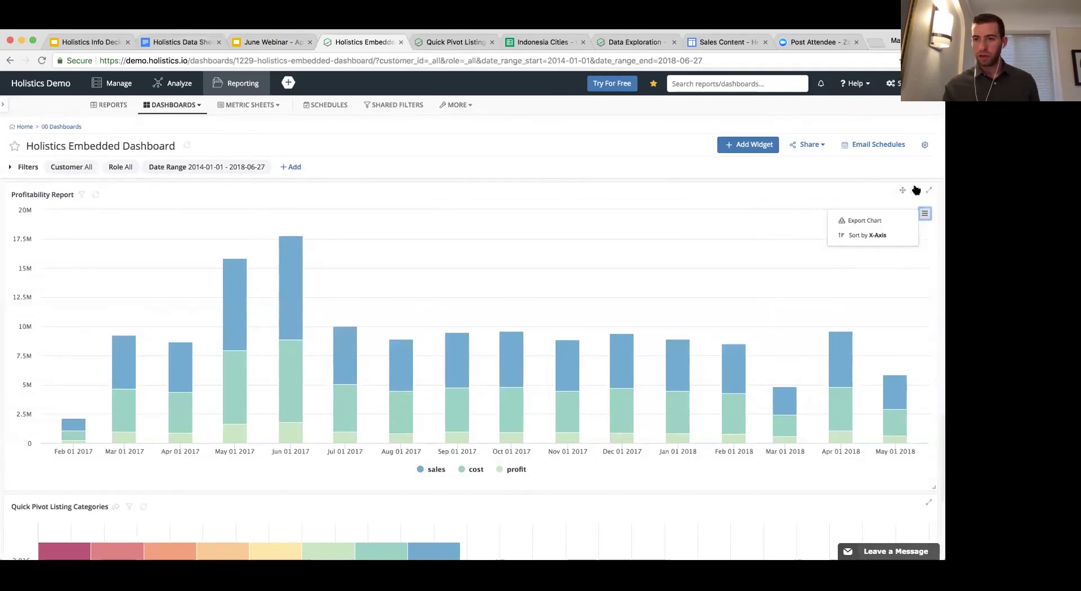
pyautogui.click(916, 190)
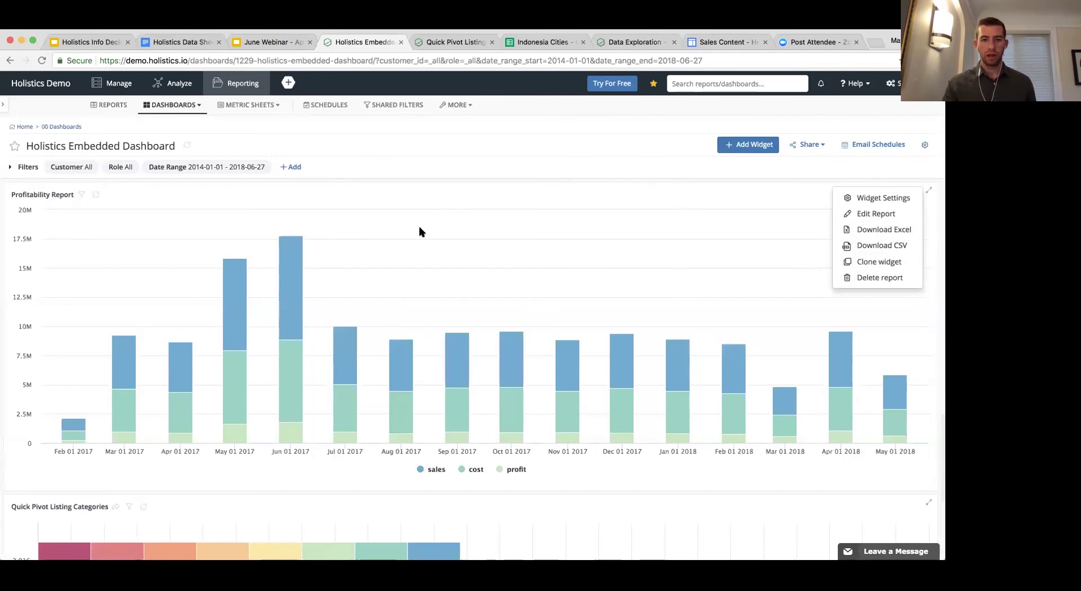
pyautogui.click(664, 161)
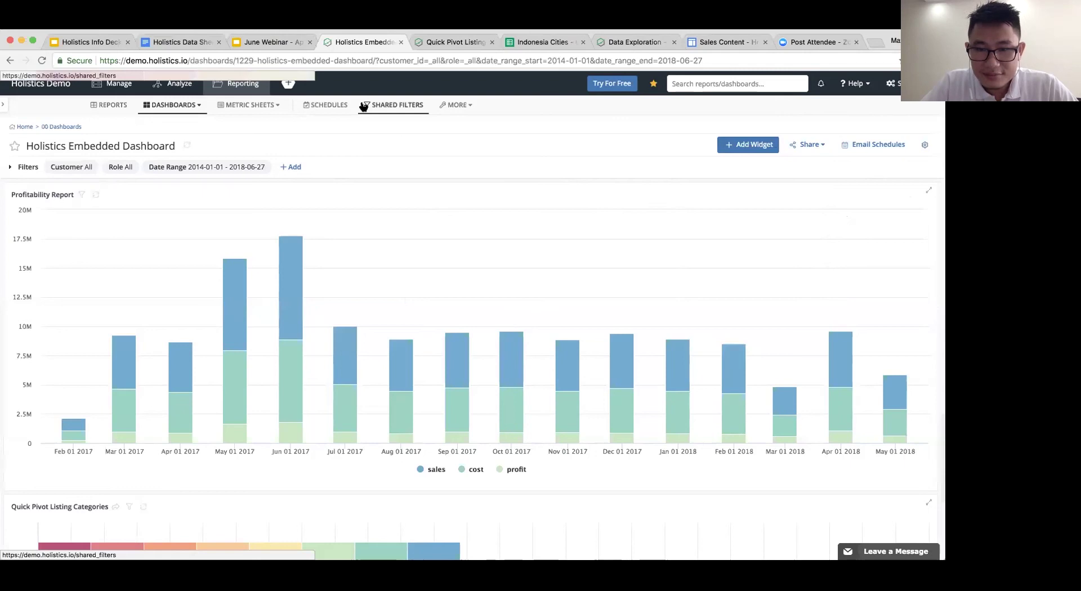
# Run the query SELECT * FROM finance.excelfinance in the query editor and bring up its visualization settings.
pyautogui.click(170, 88)
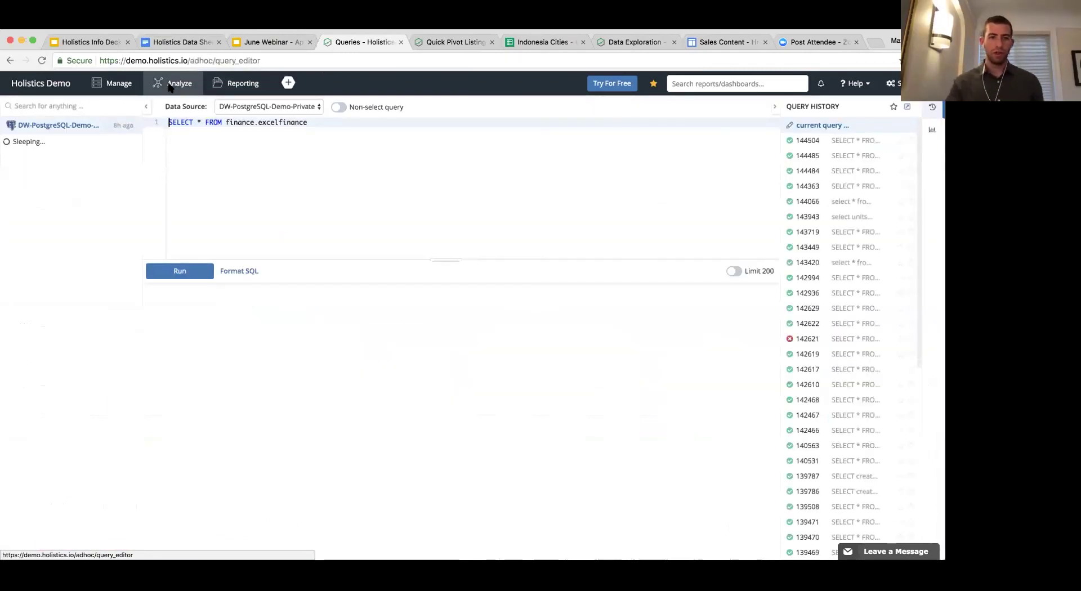
pyautogui.click(179, 270)
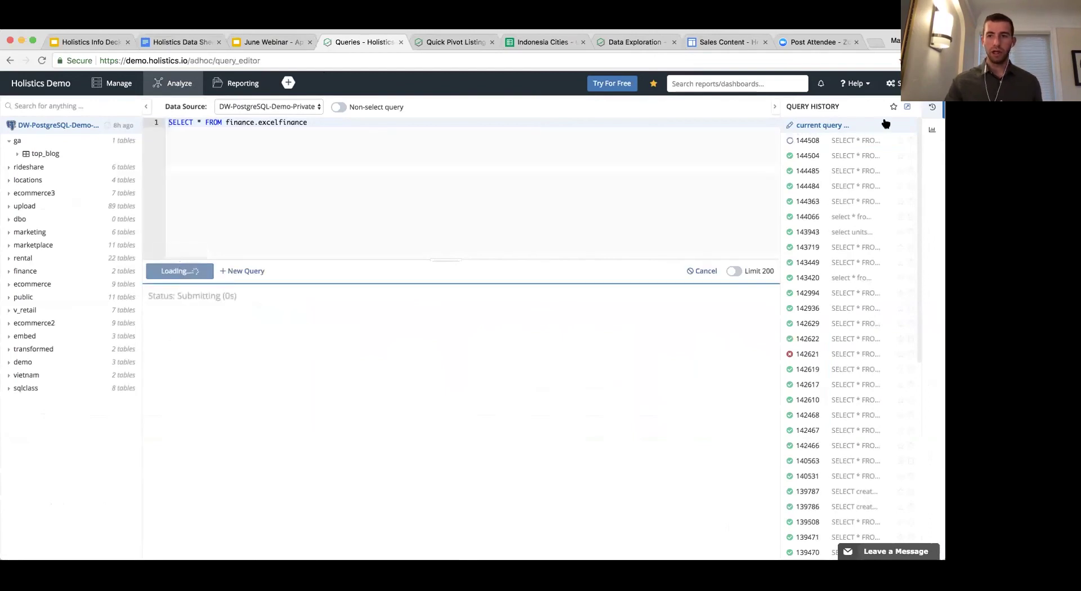
pyautogui.click(930, 134)
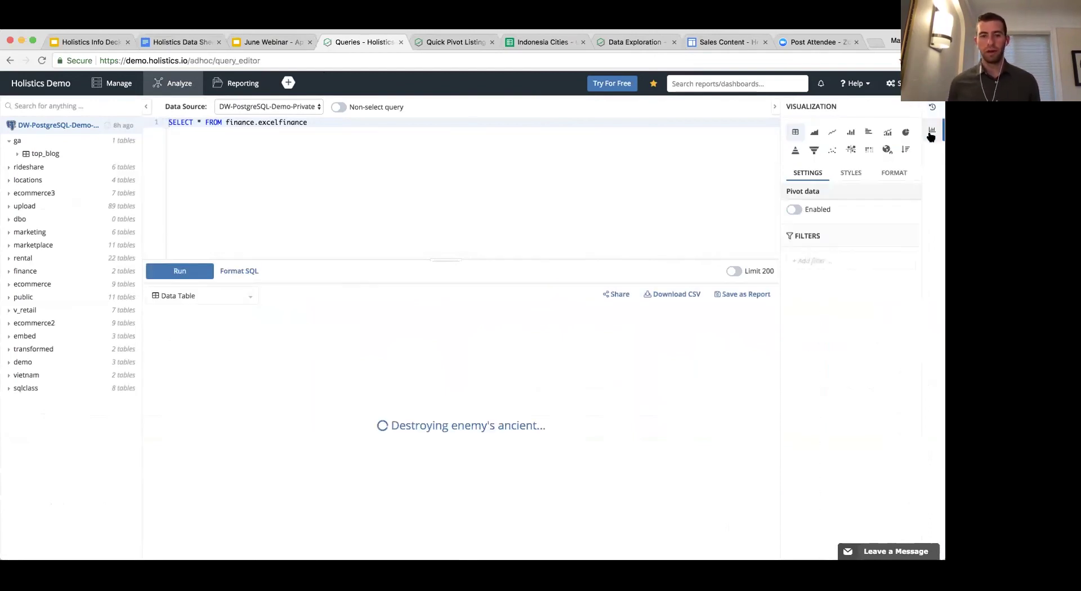
# Add a single conditional formatting rule on the sales column for values greater than 120000.
pyautogui.click(850, 175)
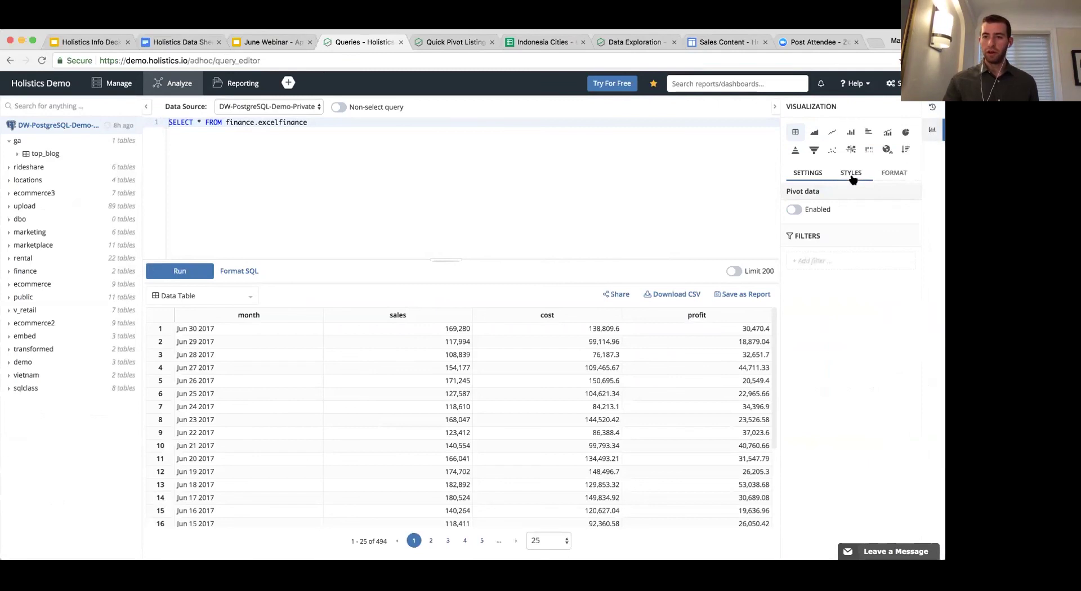
pyautogui.click(814, 335)
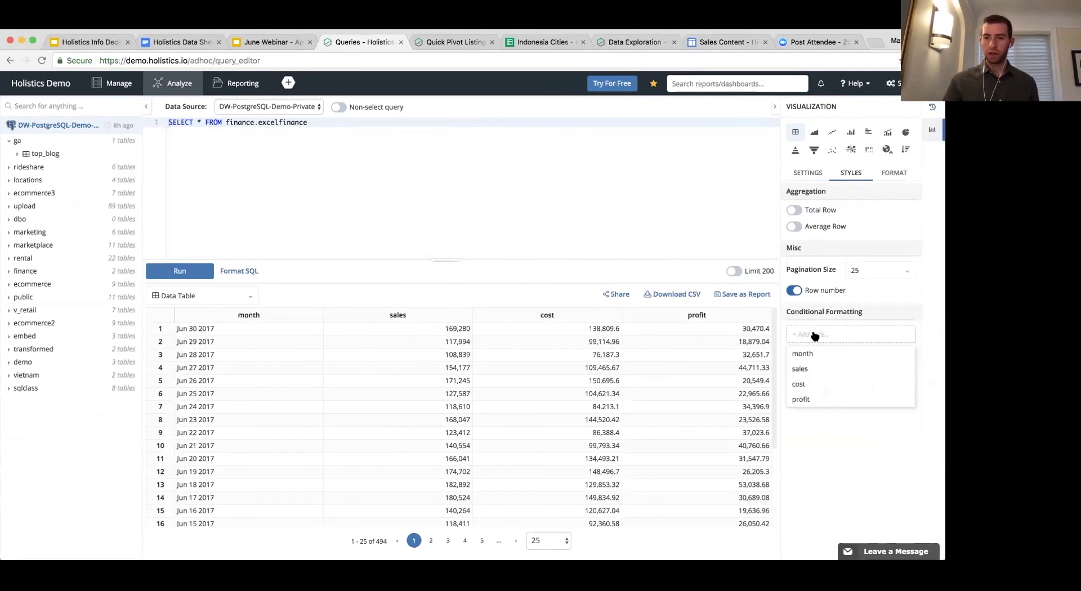
pyautogui.click(802, 369)
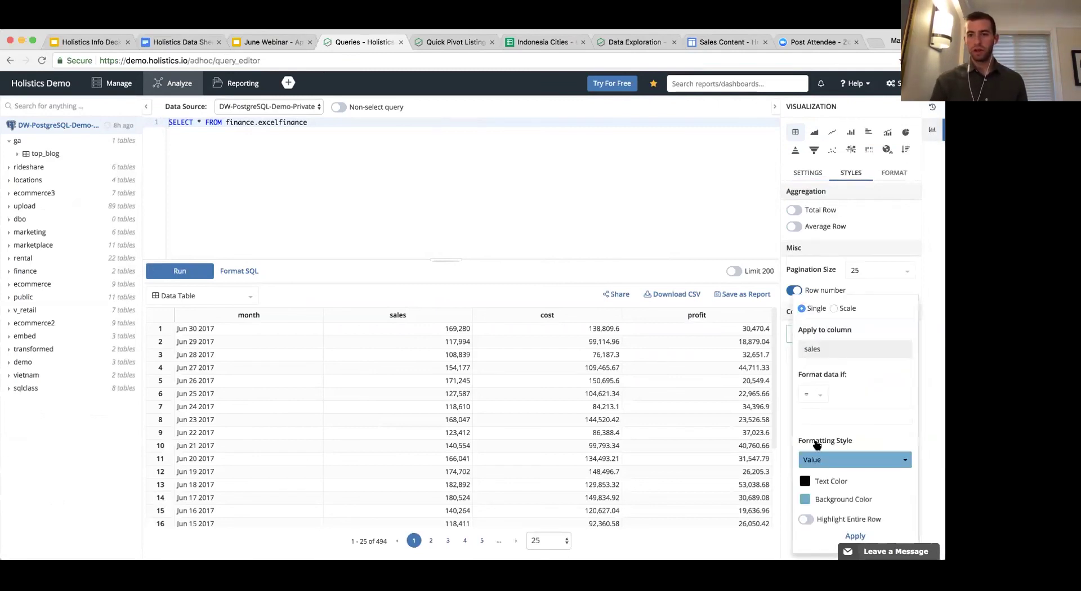
pyautogui.click(815, 415)
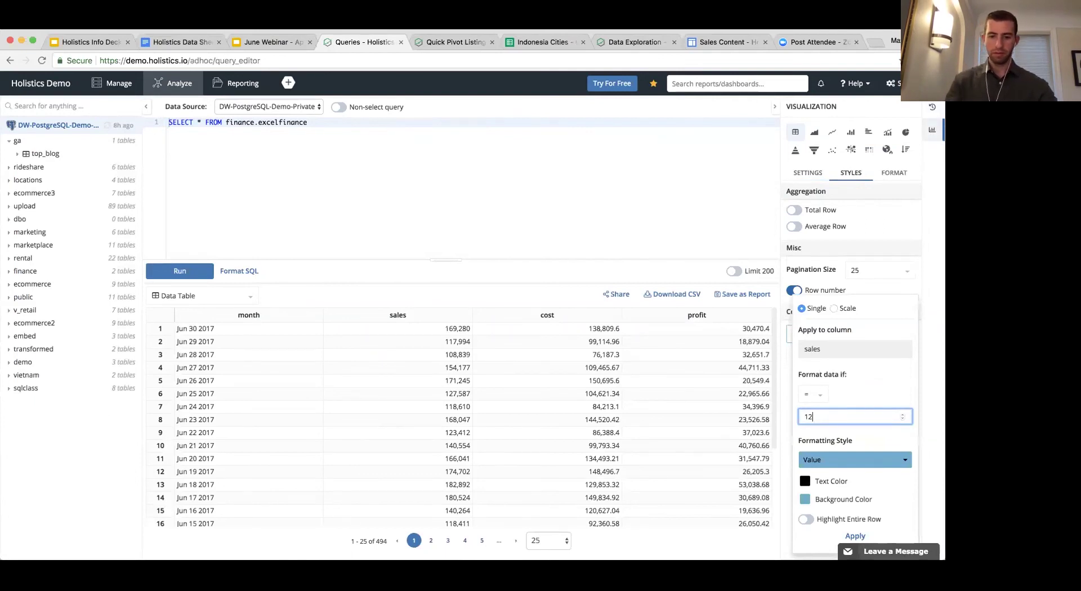
pyautogui.write('120000')
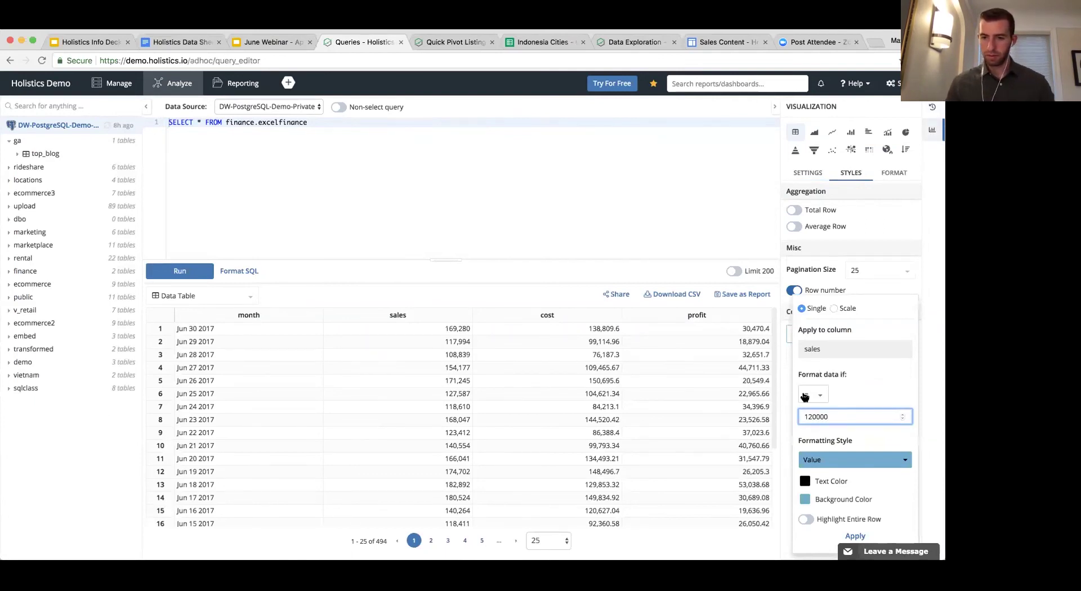
pyautogui.click(811, 395)
pyautogui.click(811, 480)
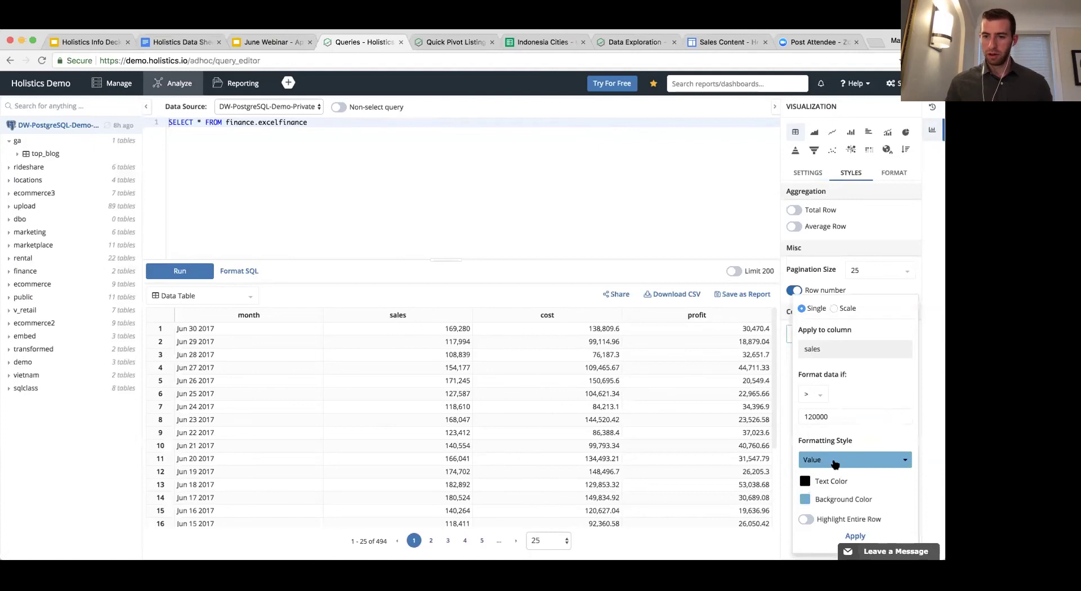
# Give the sales rule the dark red text on pink background style, highlight the entire row and apply it.
pyautogui.click(834, 465)
pyautogui.click(849, 486)
pyautogui.click(847, 537)
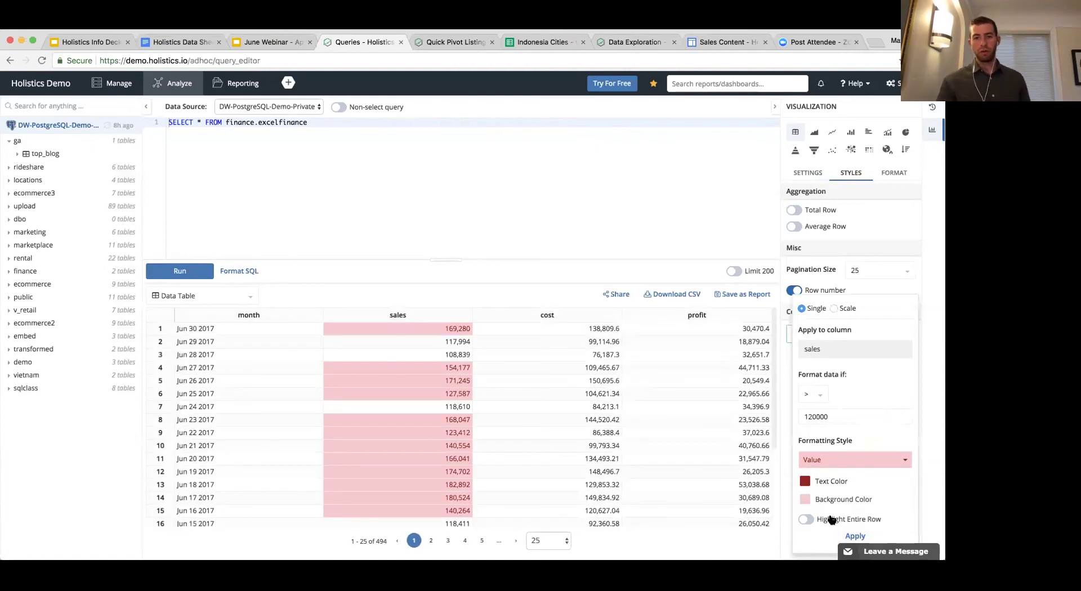
pyautogui.click(831, 519)
pyautogui.click(854, 536)
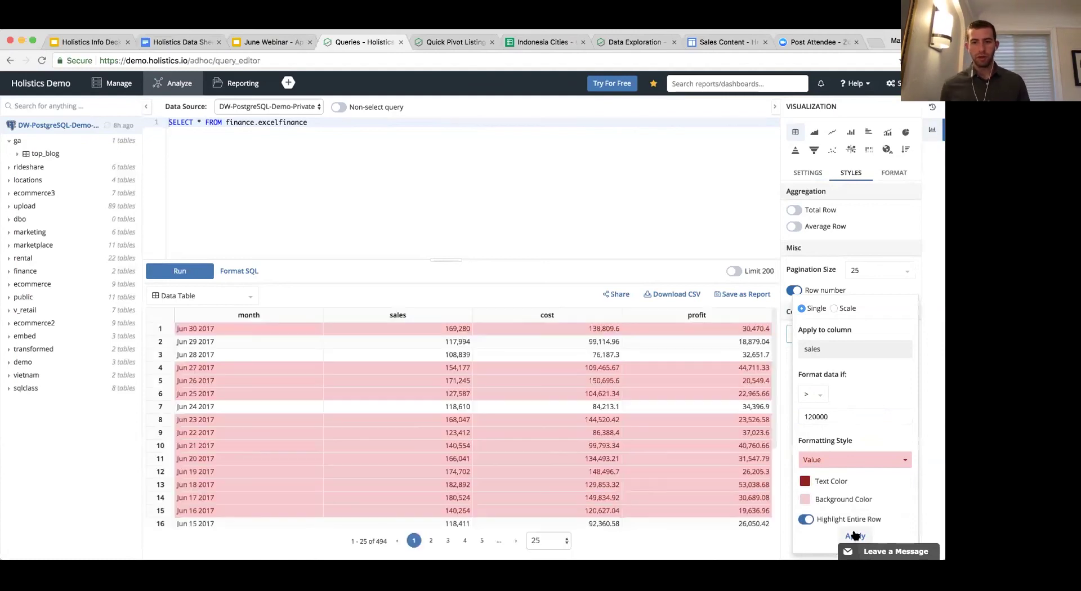